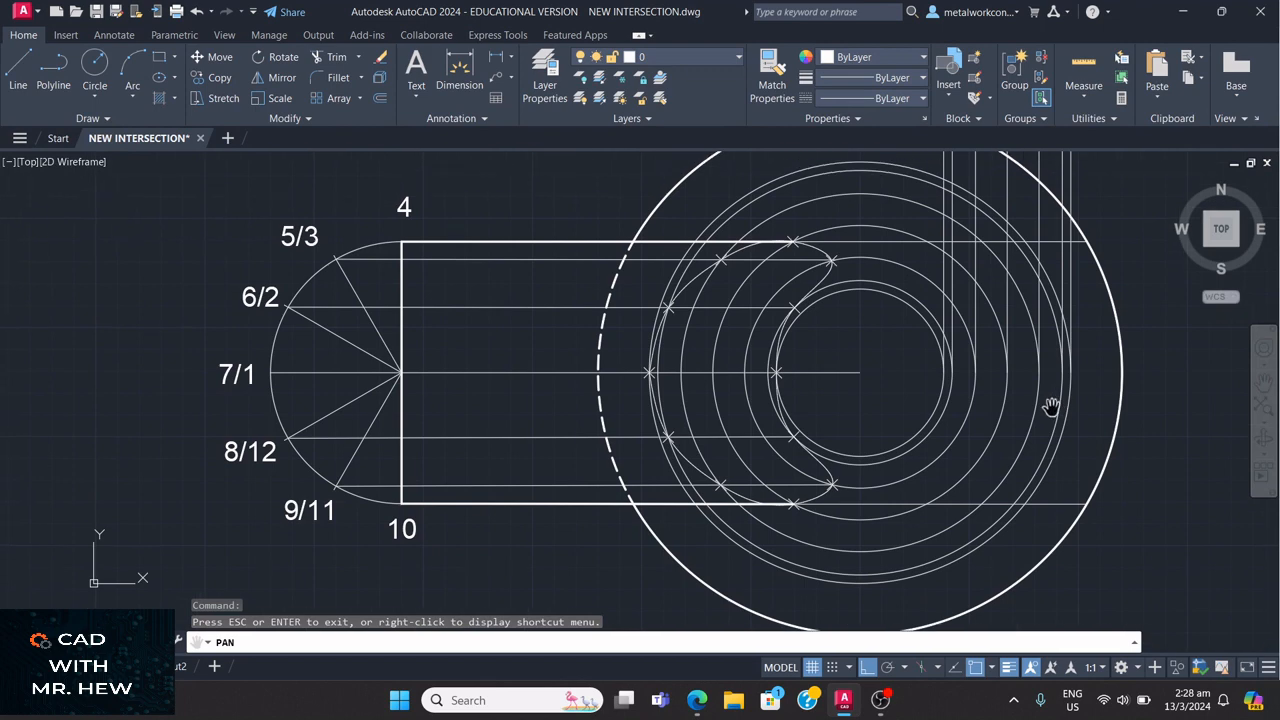
# Step: Try stretching the crescent-shaped spline's uppermost fit point down to its lowest fit point, and undo the stretch
pyautogui.press('Escape')
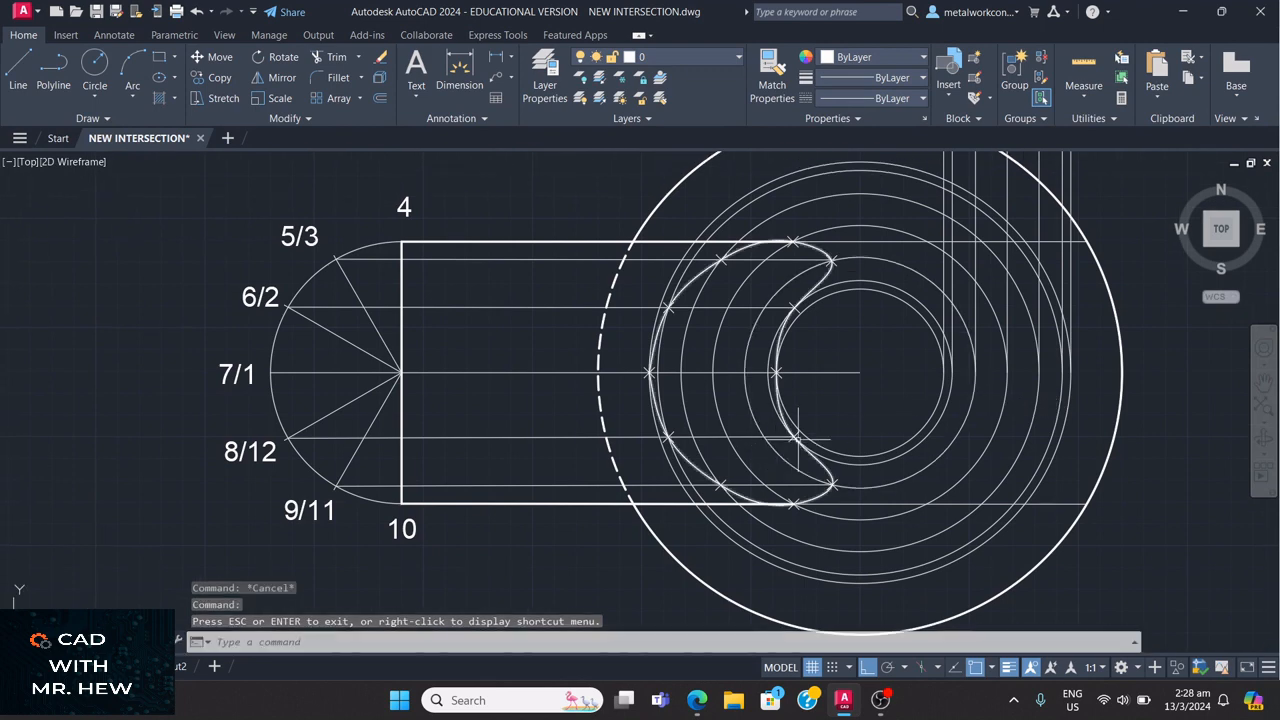
pyautogui.click(807, 452)
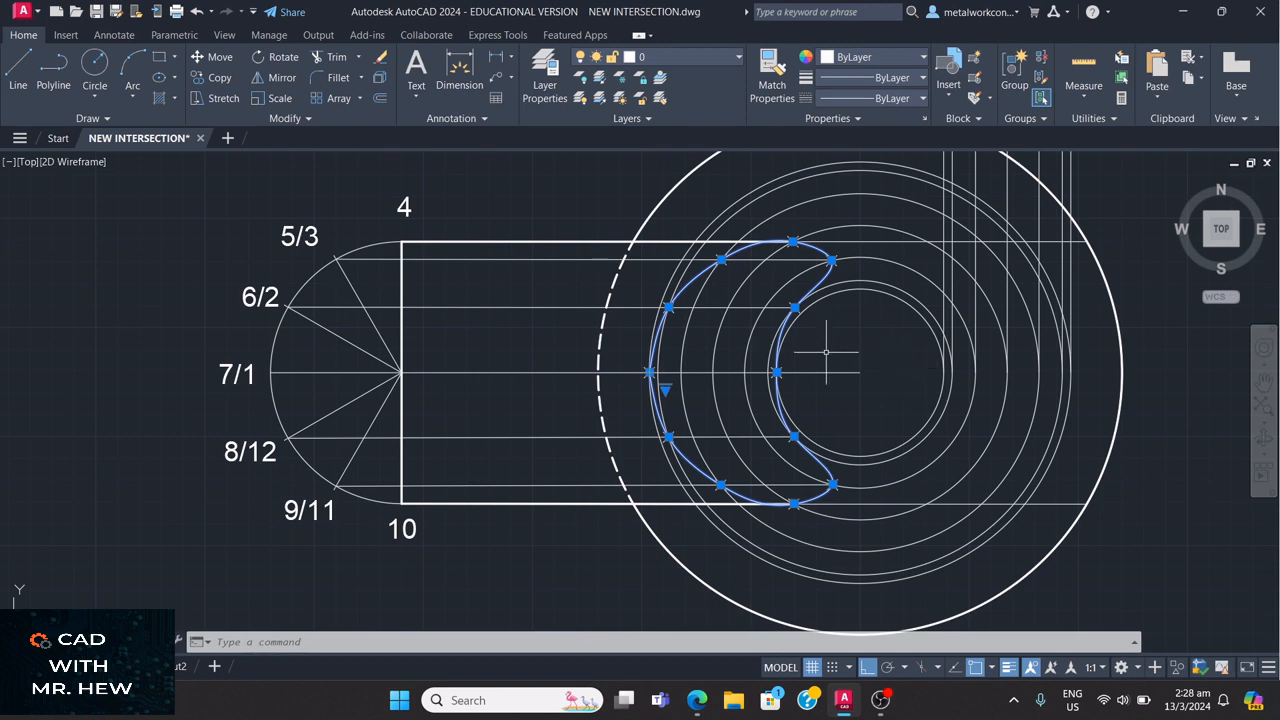
pyautogui.click(793, 242)
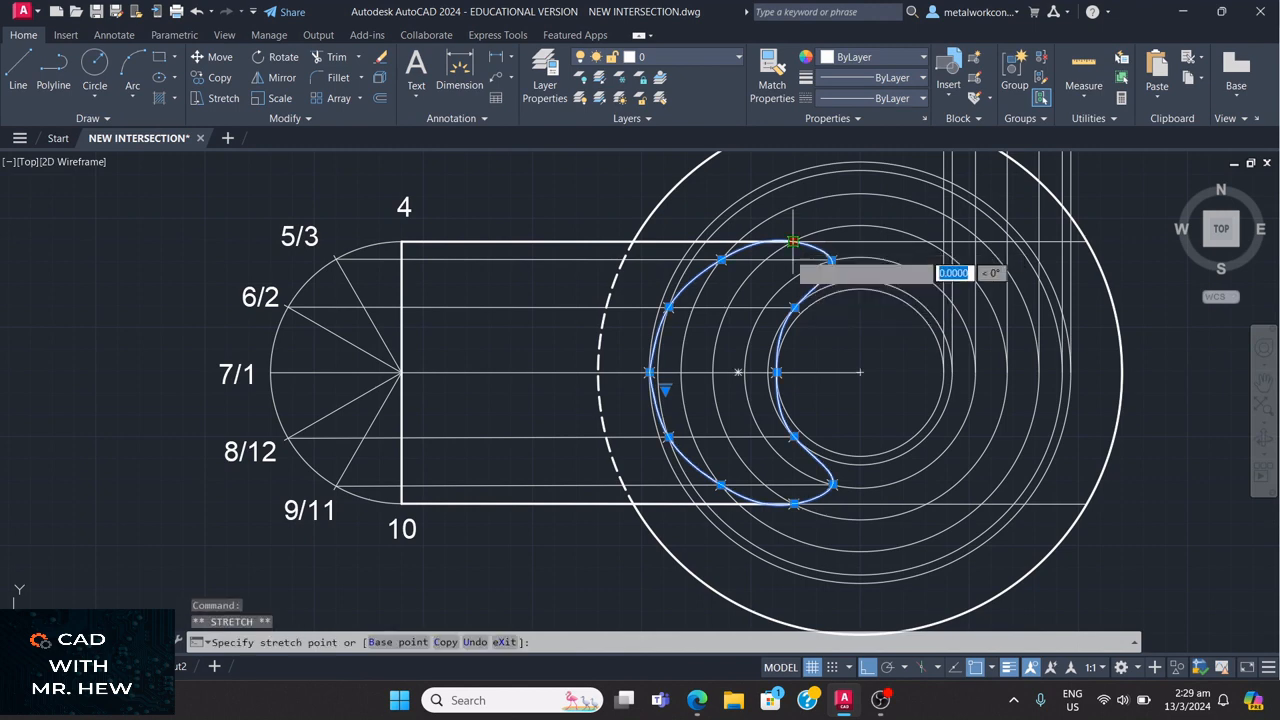
pyautogui.click(793, 503)
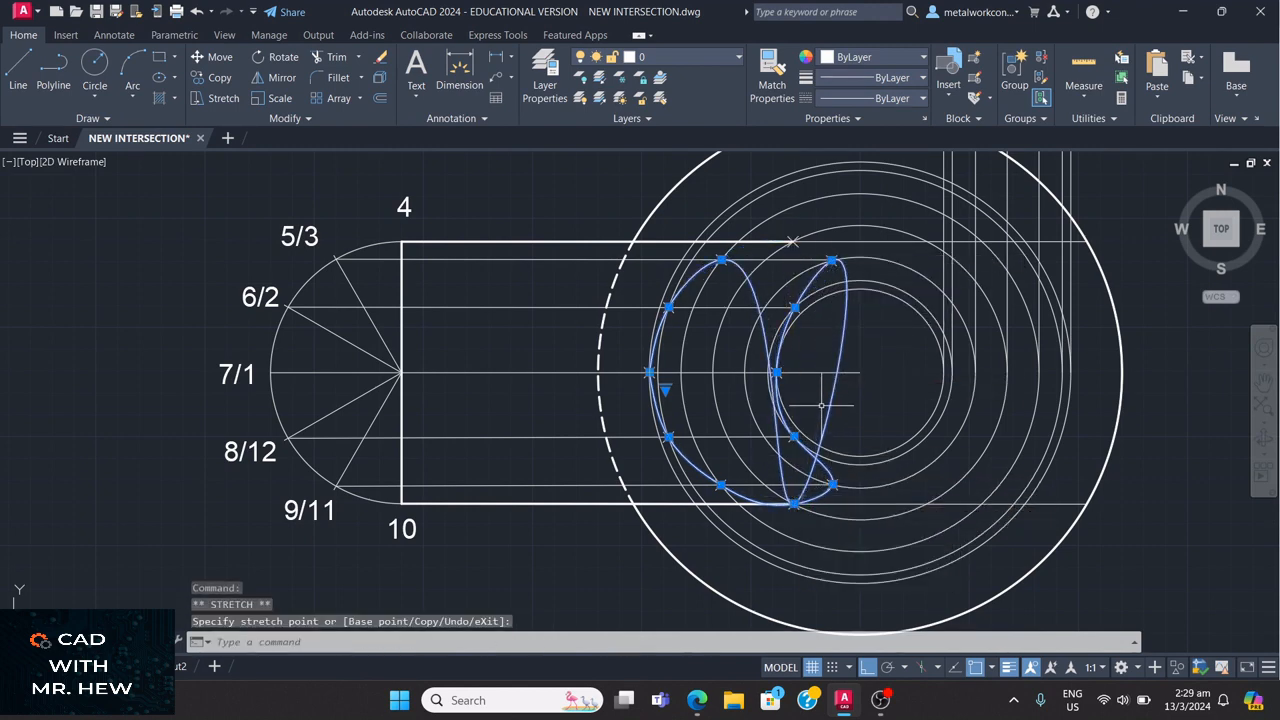
pyautogui.click(197, 14)
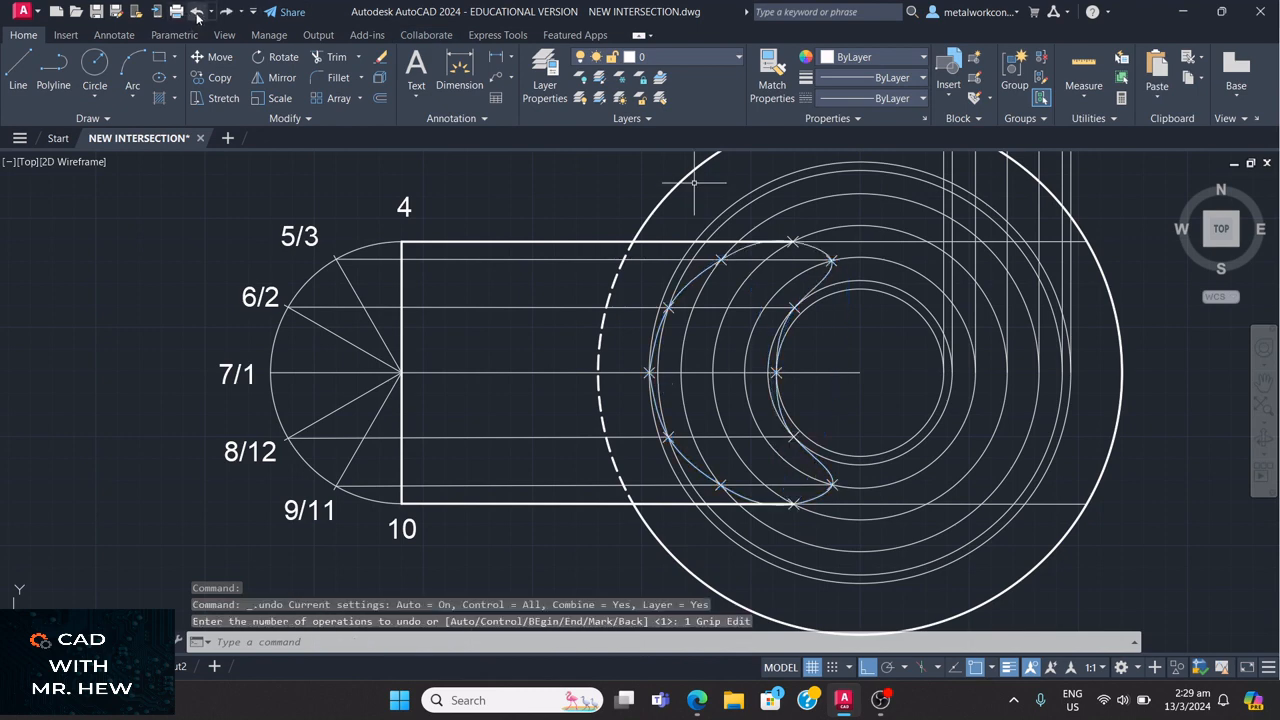
# Step: Examine the crescent spline's fit points and fit-point options, along with the dashed arc crossing the horizontal pipe
pyautogui.click(785, 241)
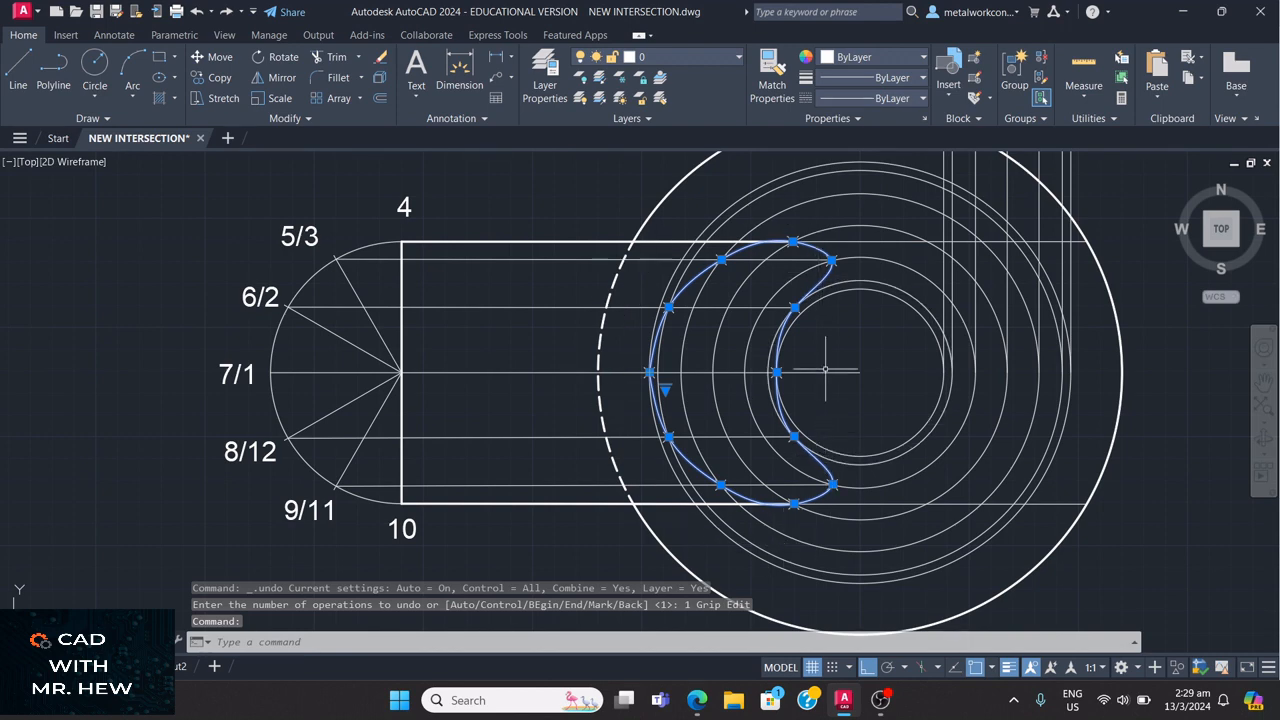
pyautogui.moveTo(793, 241)
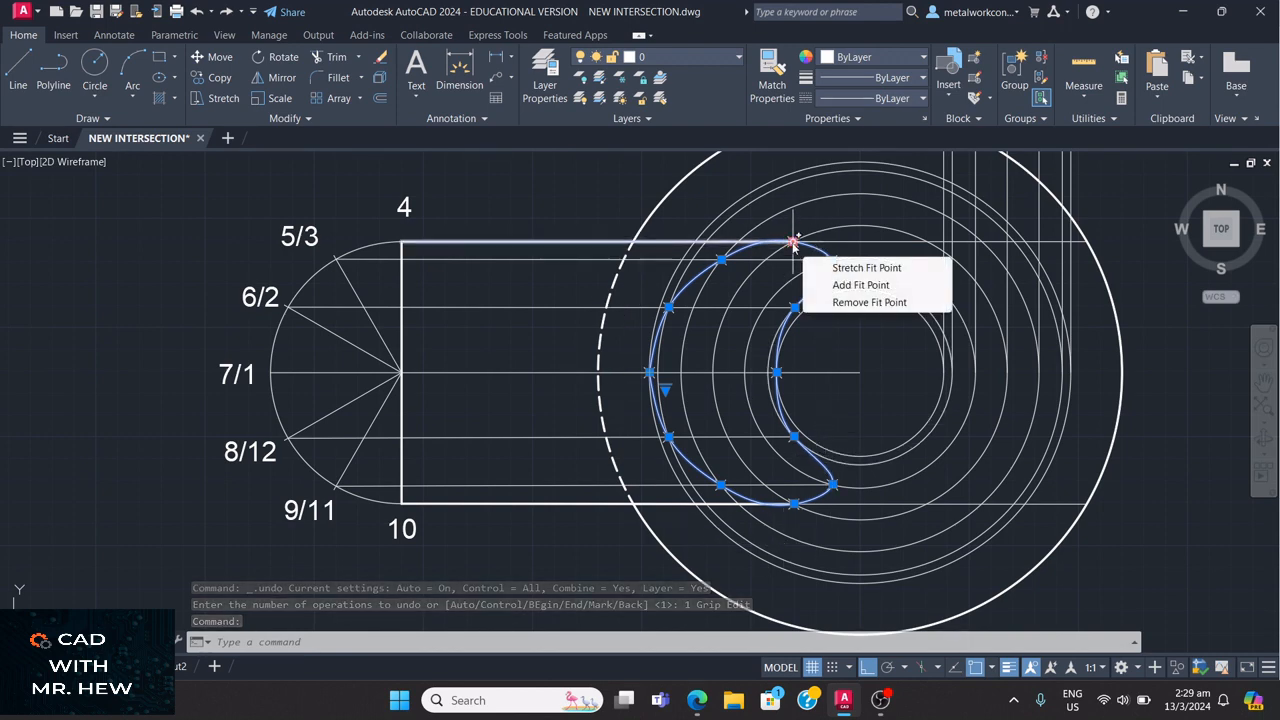
pyautogui.click(840, 285)
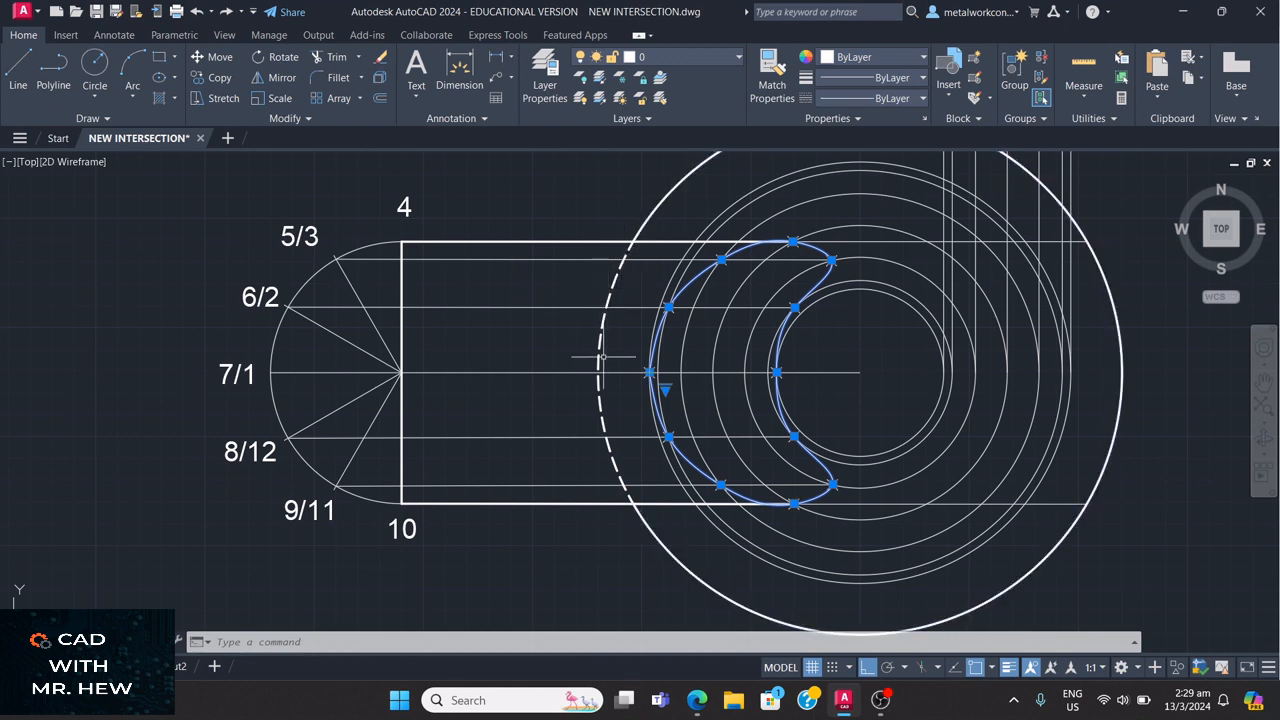
pyautogui.click(600, 405)
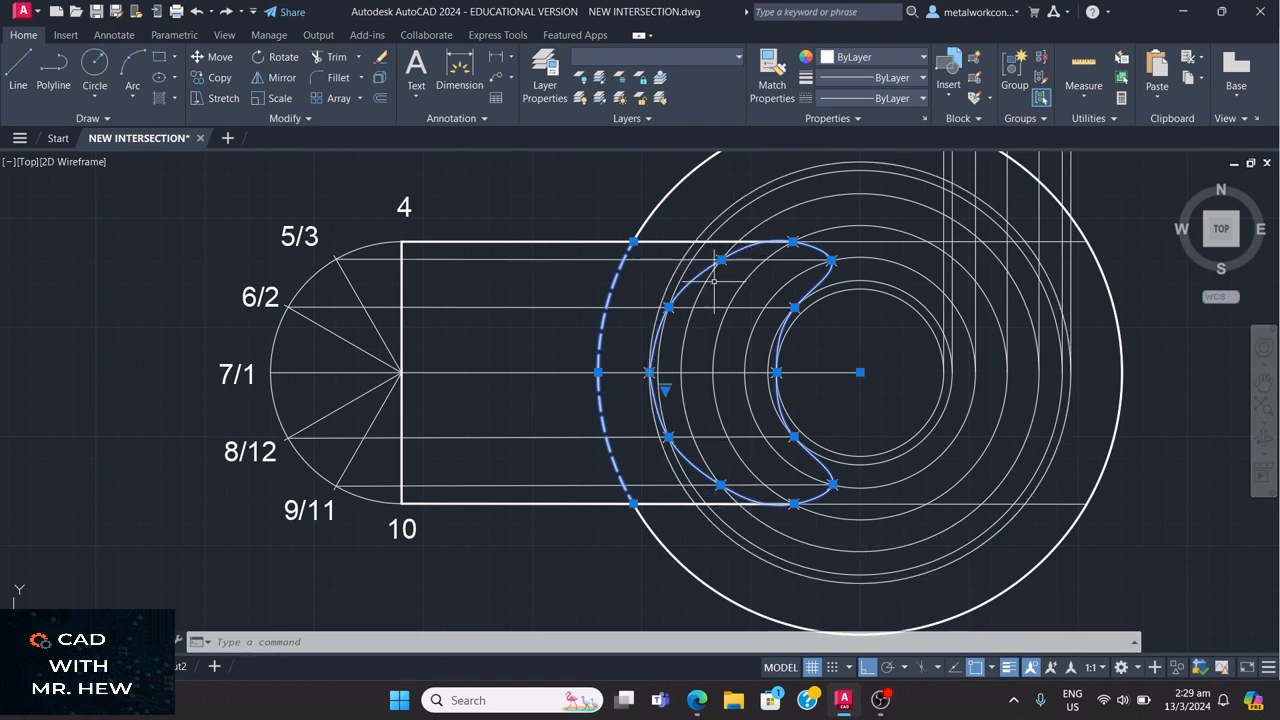
pyautogui.press('Escape')
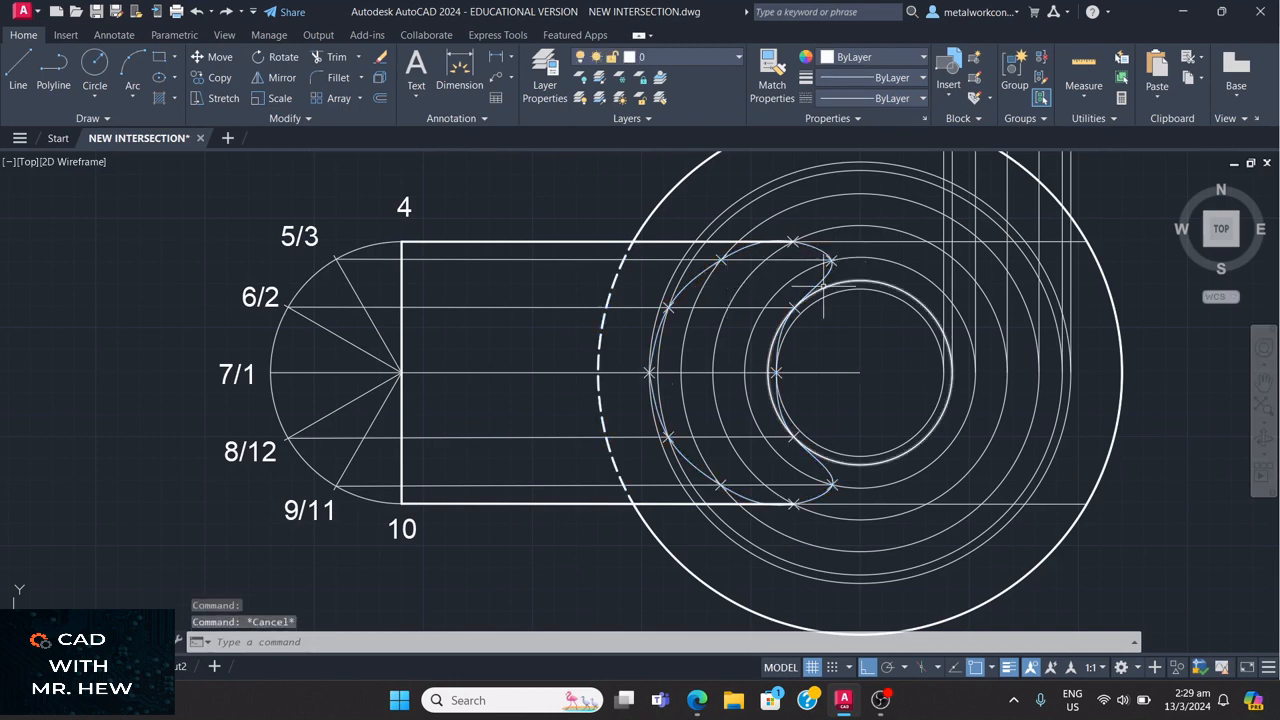
pyautogui.click(824, 287)
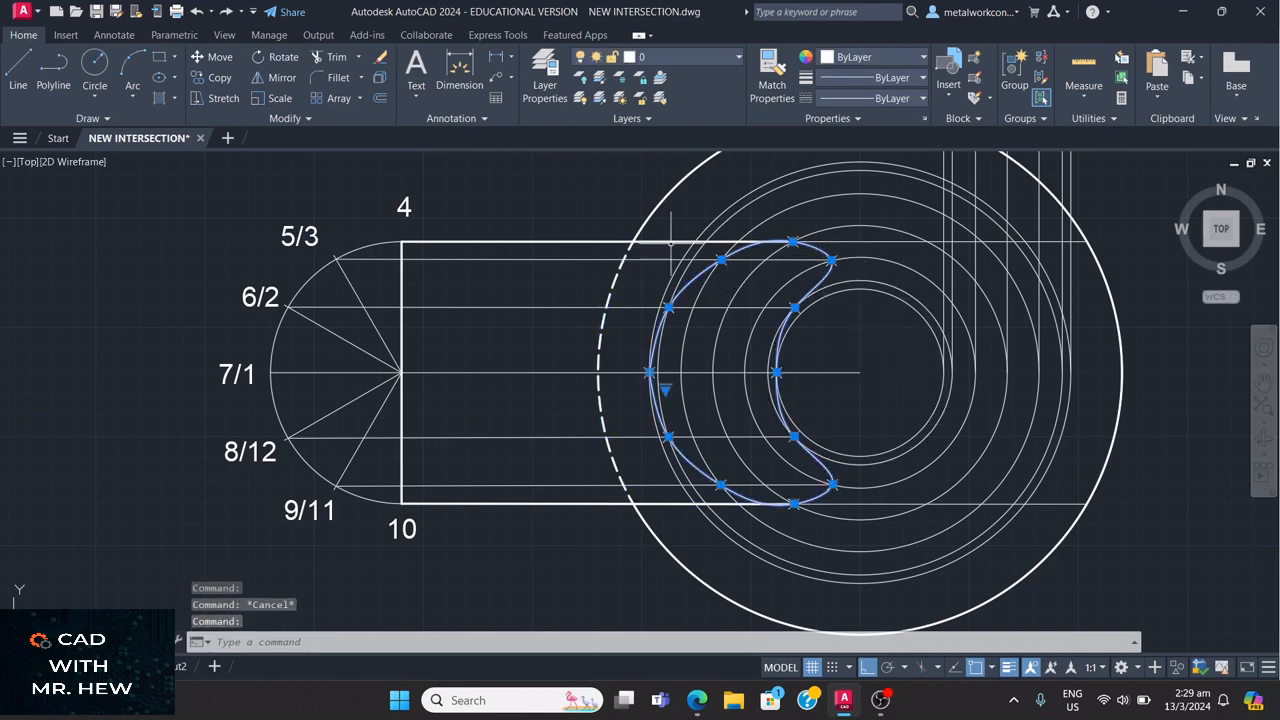
pyautogui.press('Escape')
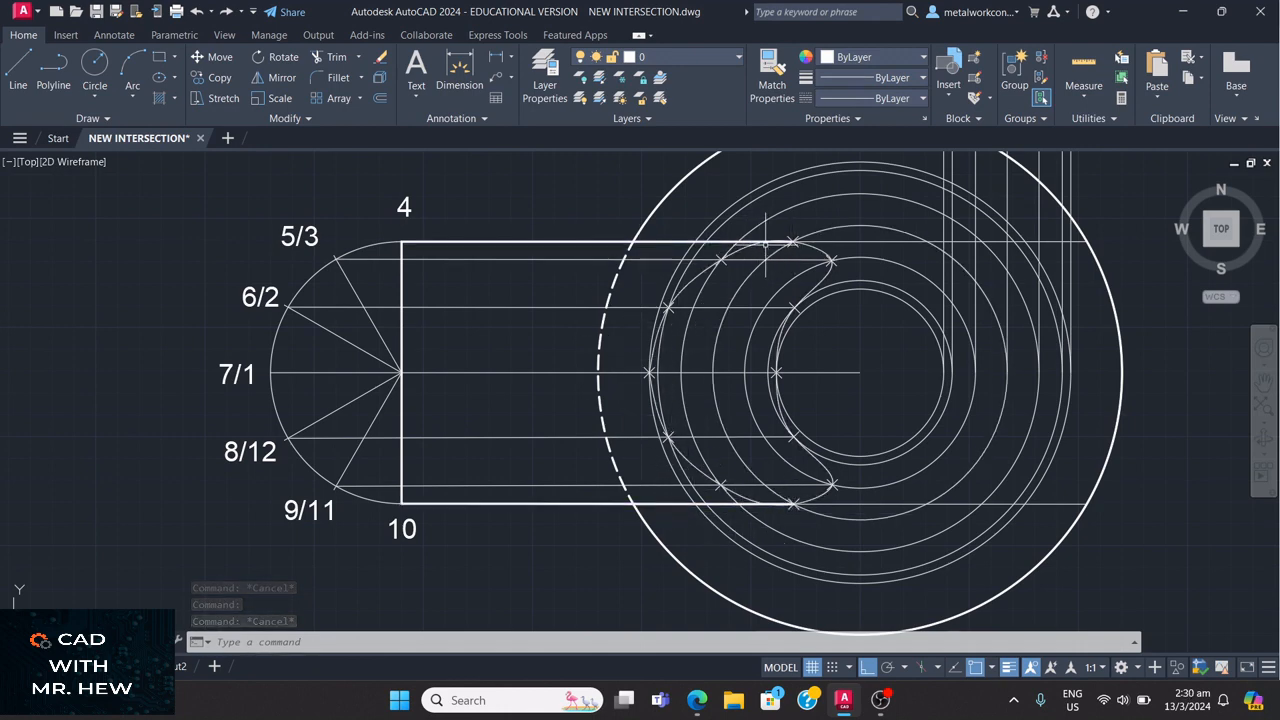
# Step: Compare the extents and layers of the solid outer arc, the dashed hidden arc and the crescent spline
pyautogui.click(671, 190)
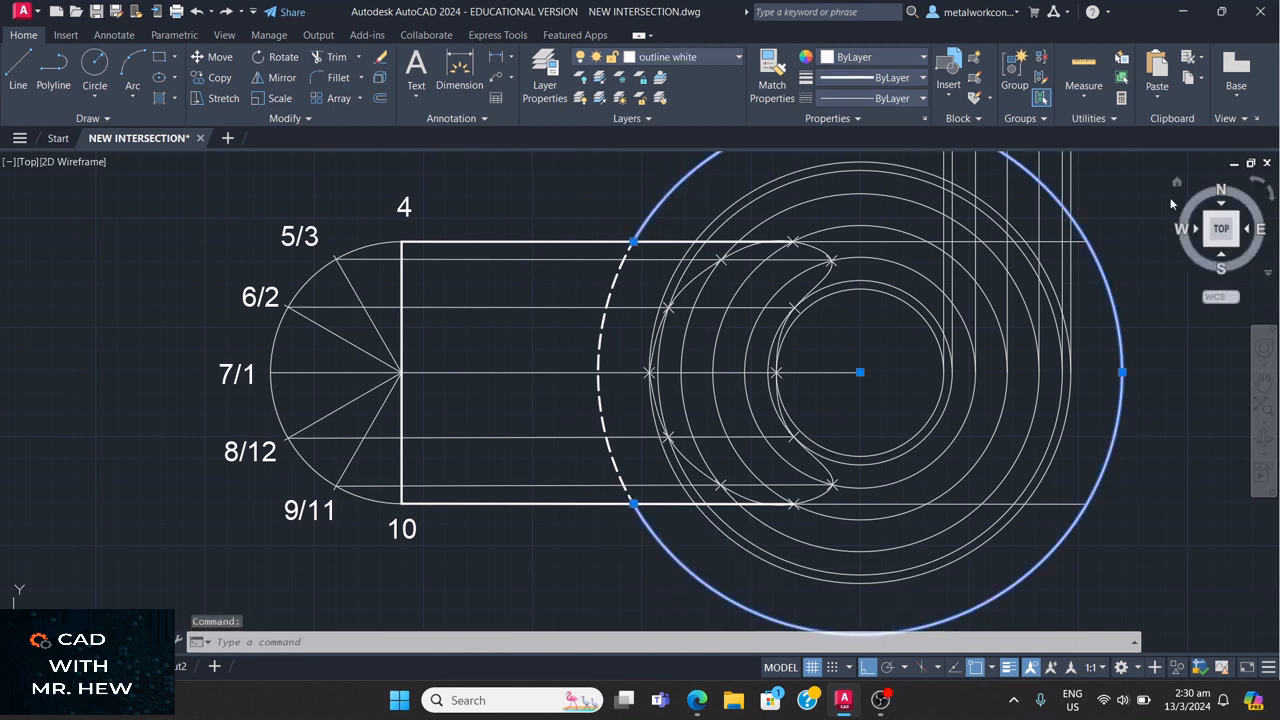
pyautogui.press('Escape')
pyautogui.press('Escape')
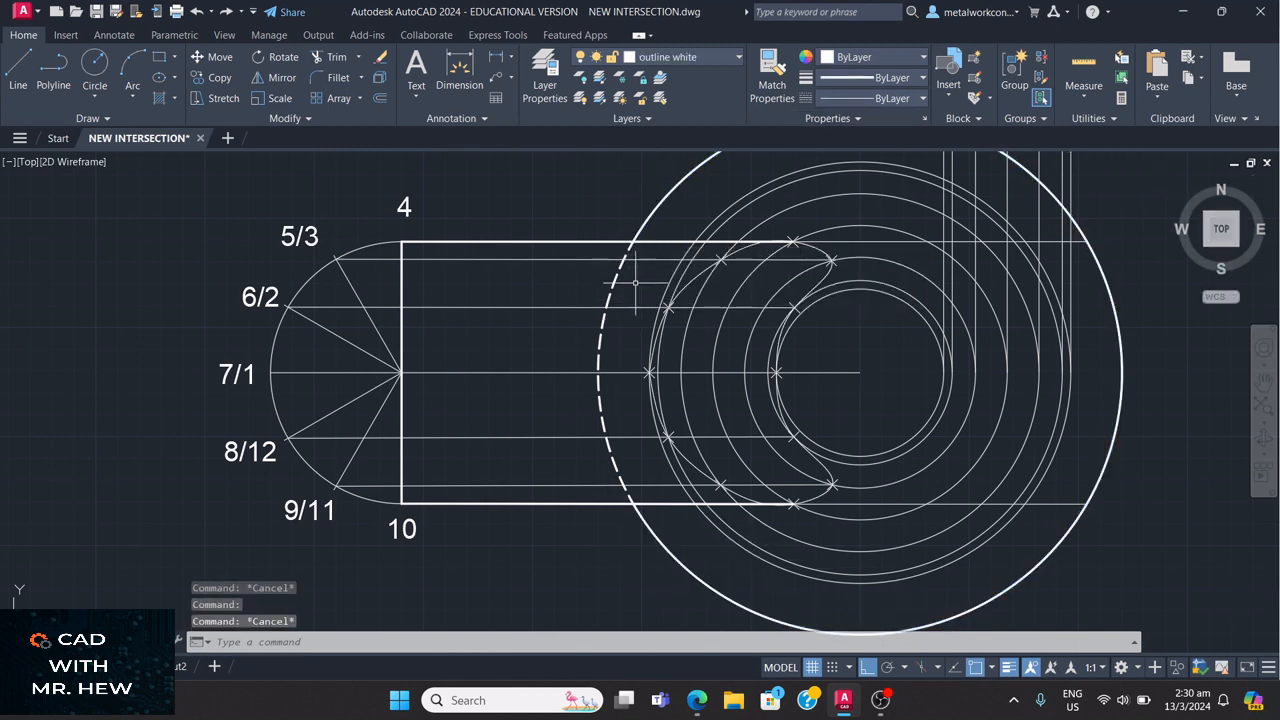
pyautogui.click(612, 290)
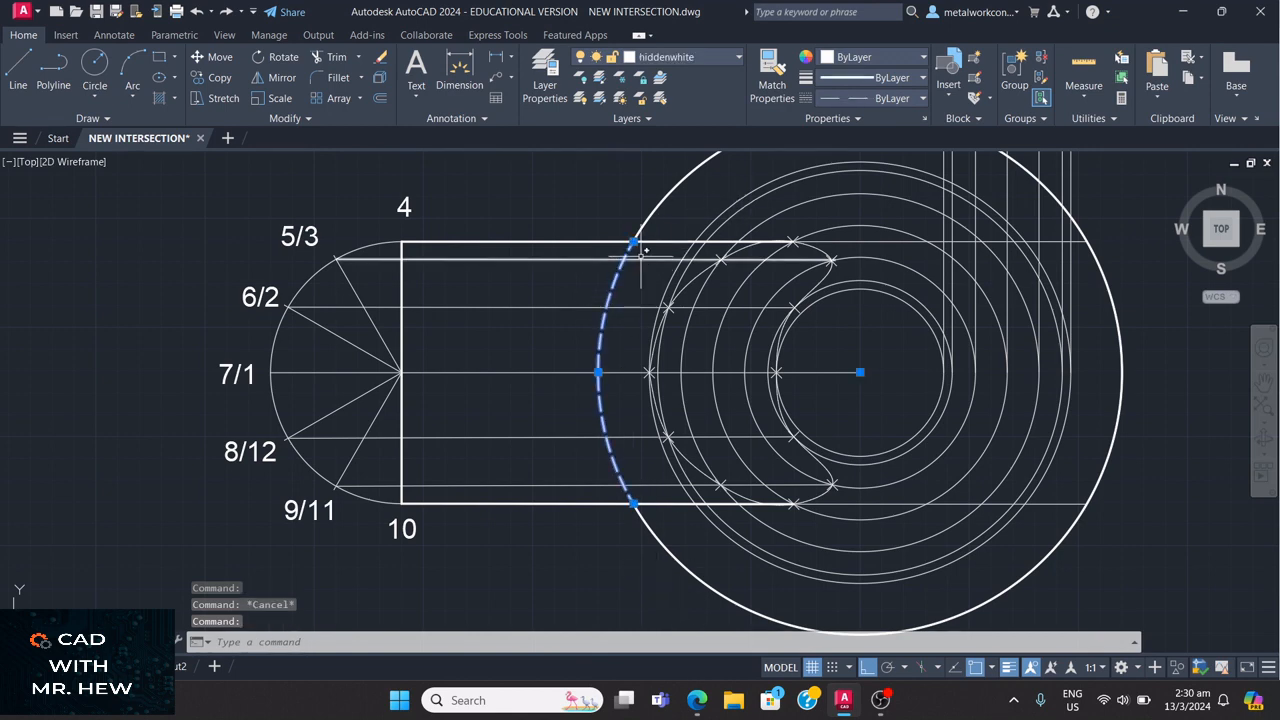
pyautogui.press('Escape')
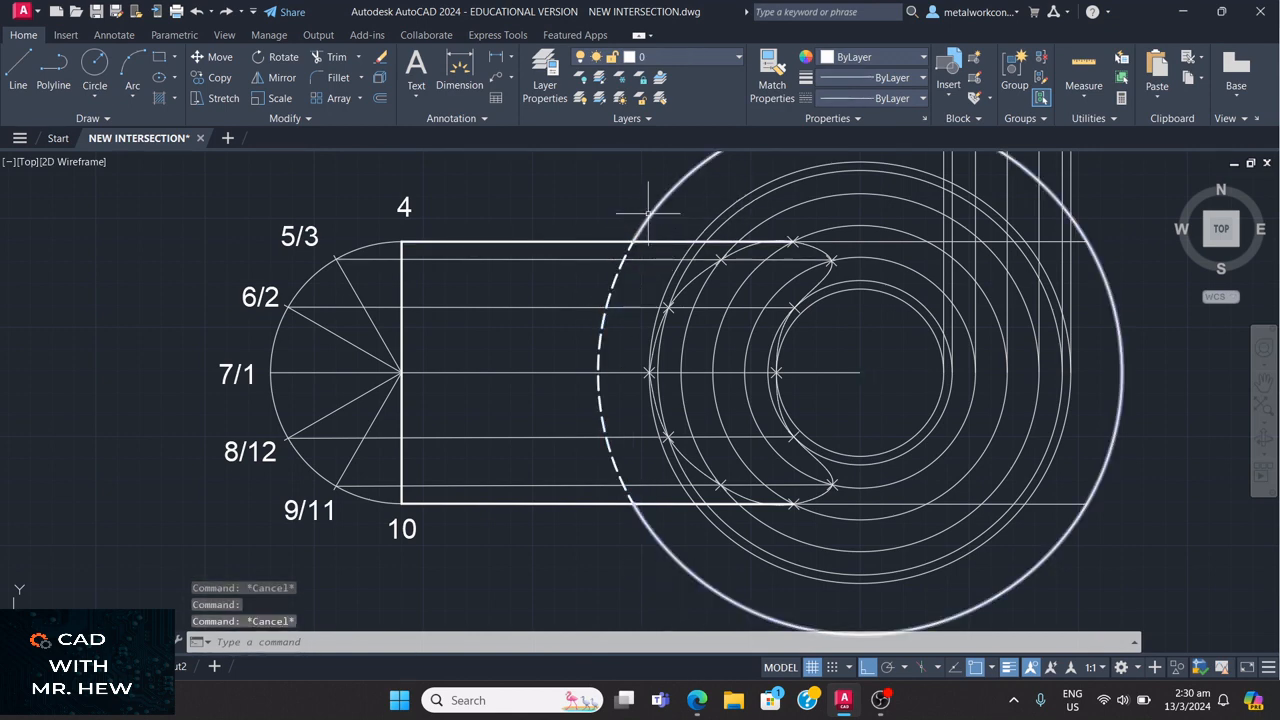
pyautogui.click(657, 201)
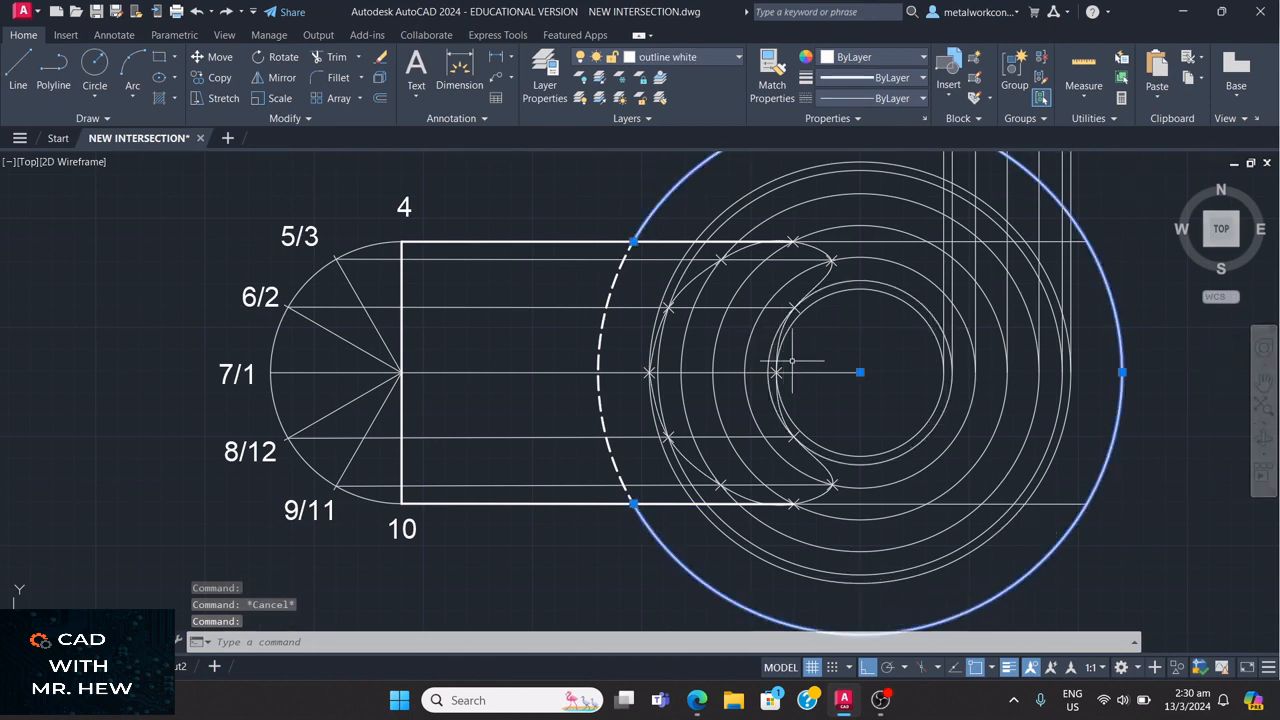
pyautogui.press('Escape')
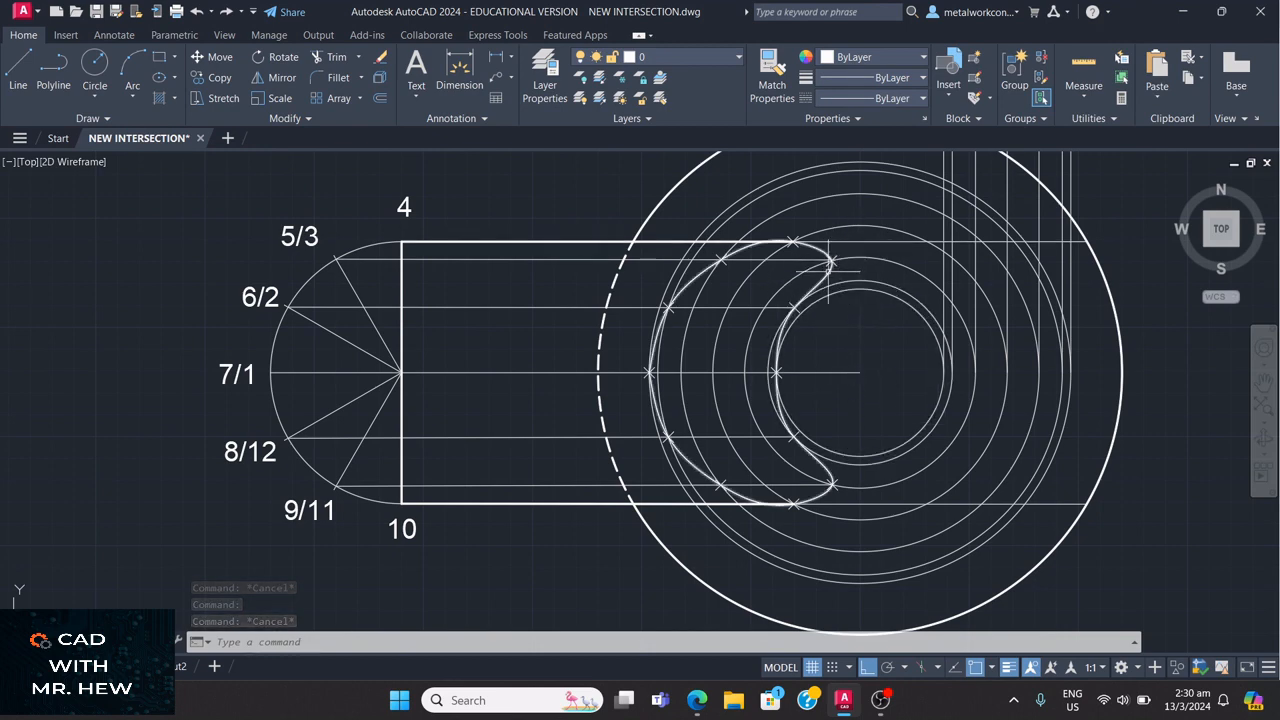
pyautogui.click(795, 306)
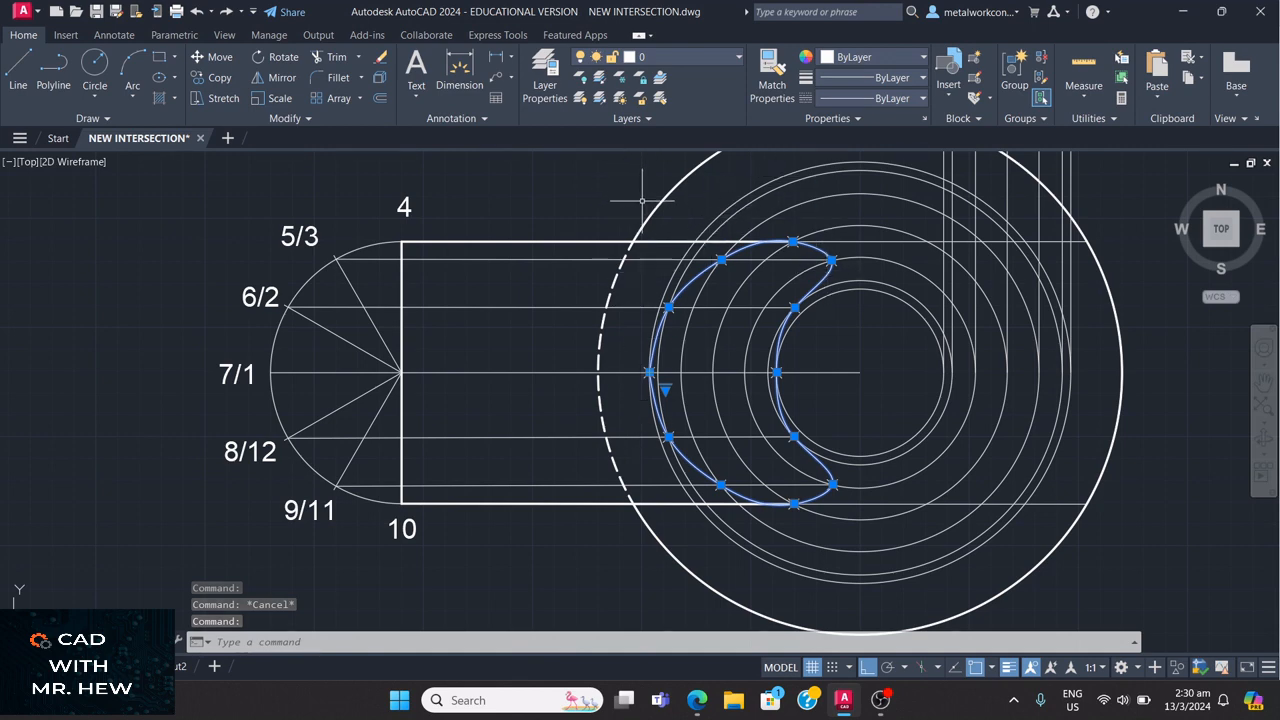
pyautogui.press('Escape')
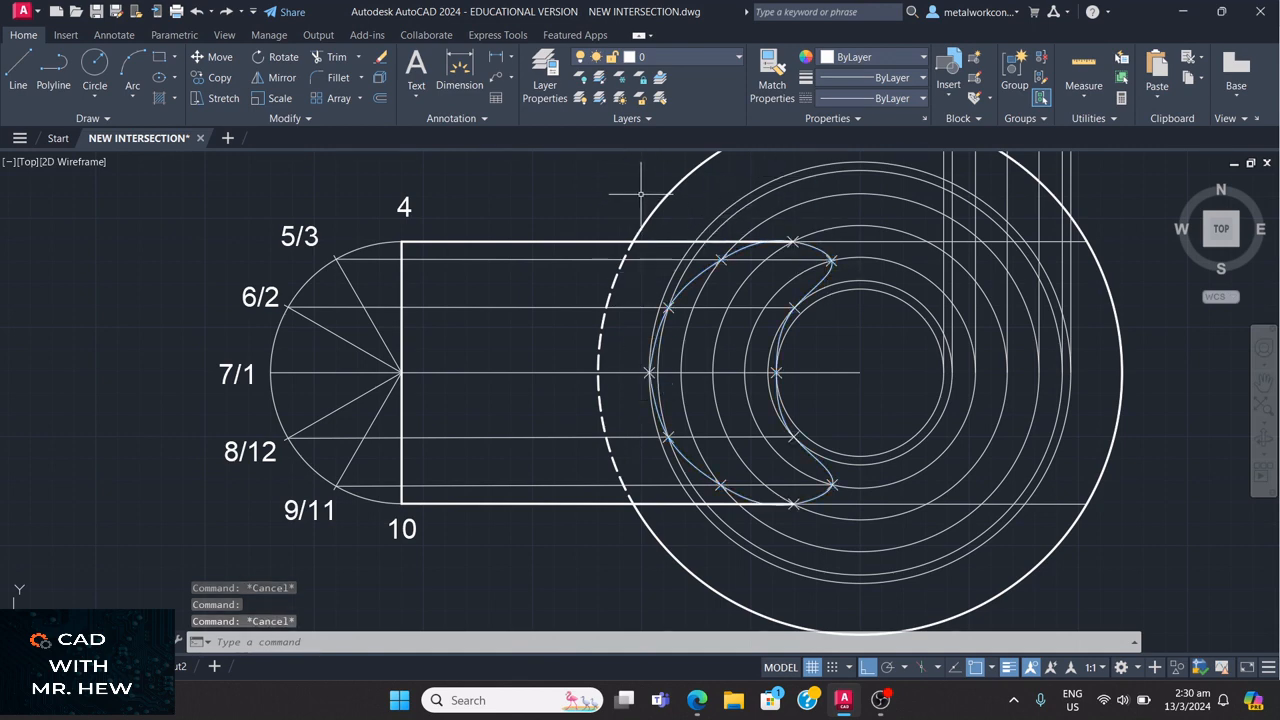
# Step: Break the crescent spline at the single point where it meets the horizontal pipe's upper edge, on the line from 4
pyautogui.click(309, 120)
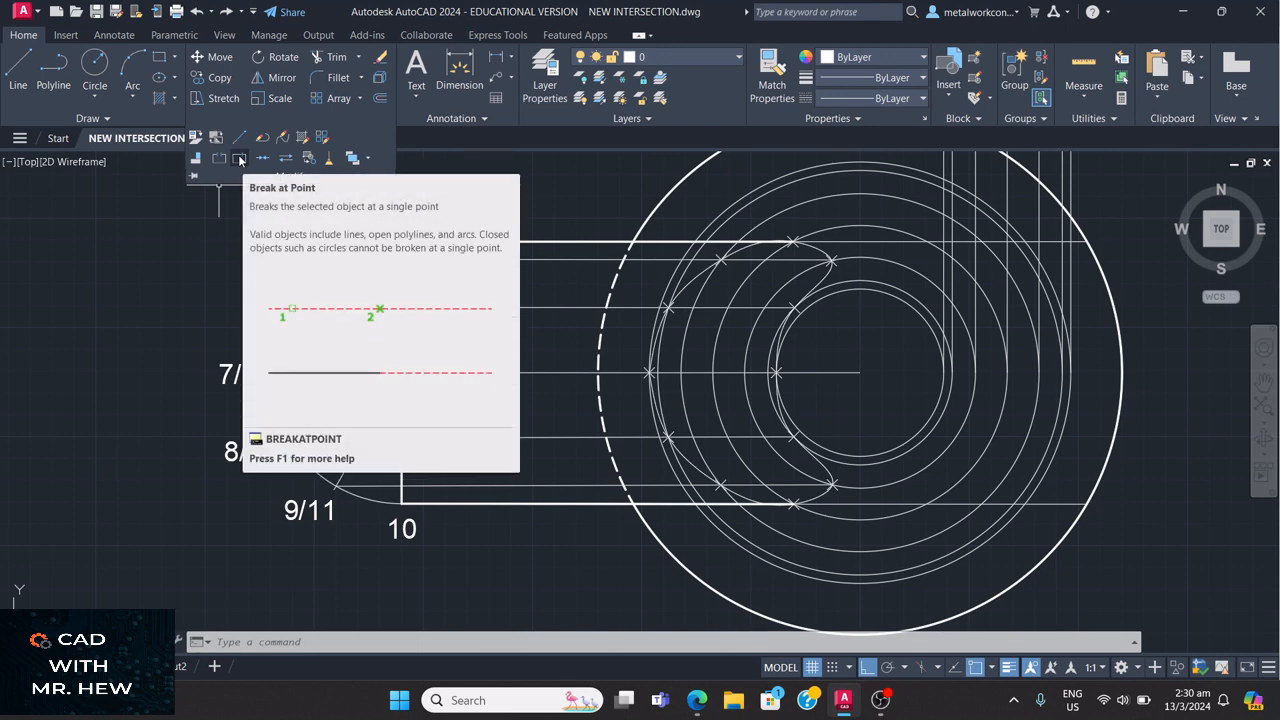
pyautogui.click(241, 160)
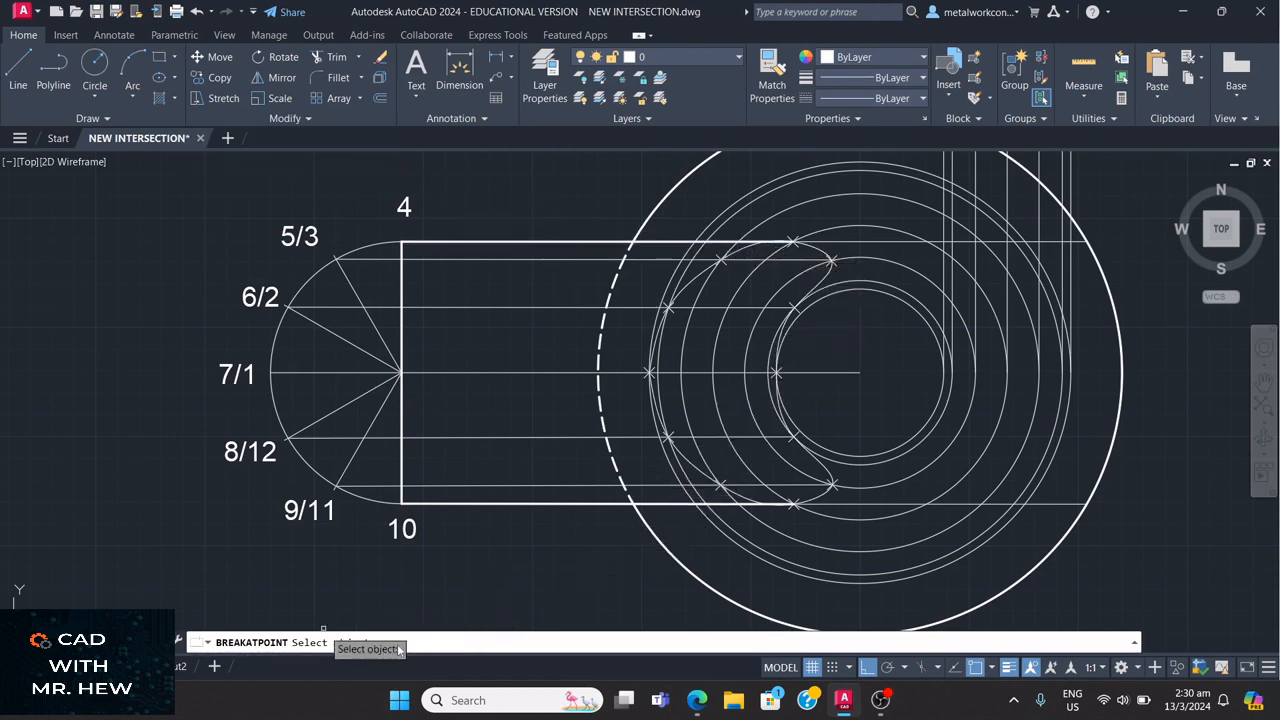
pyautogui.click(823, 274)
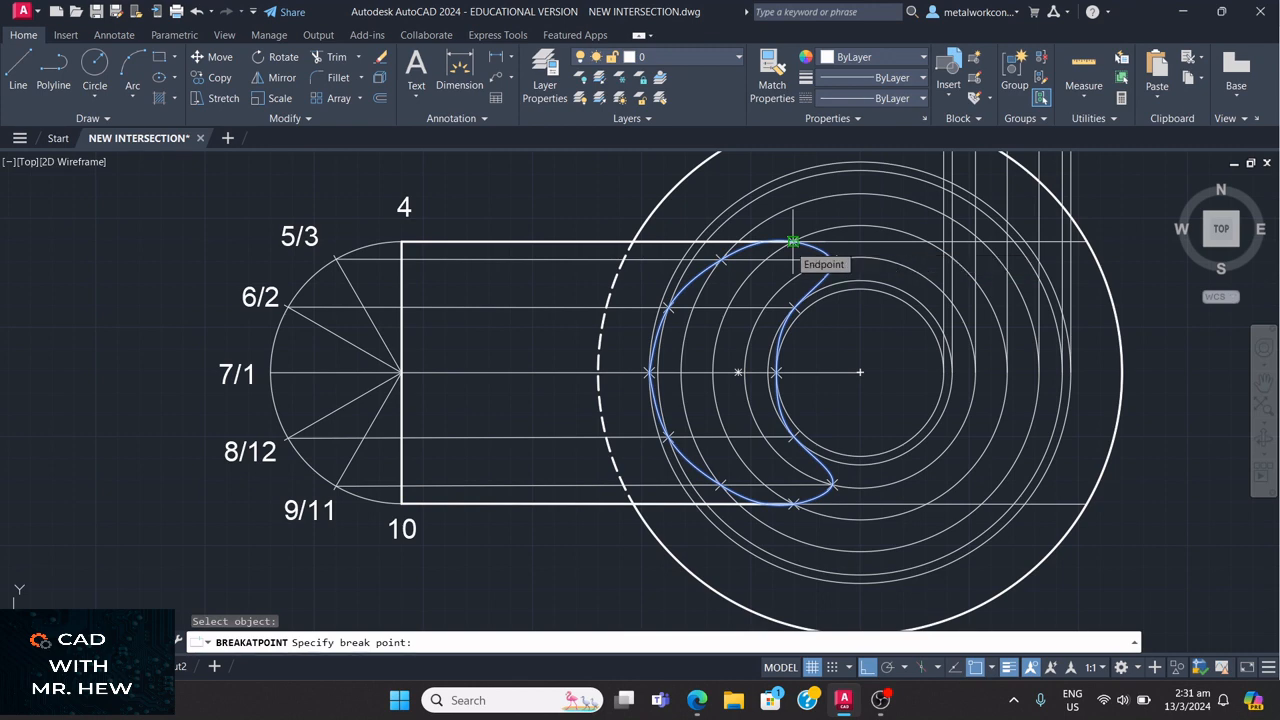
pyautogui.click(833, 668)
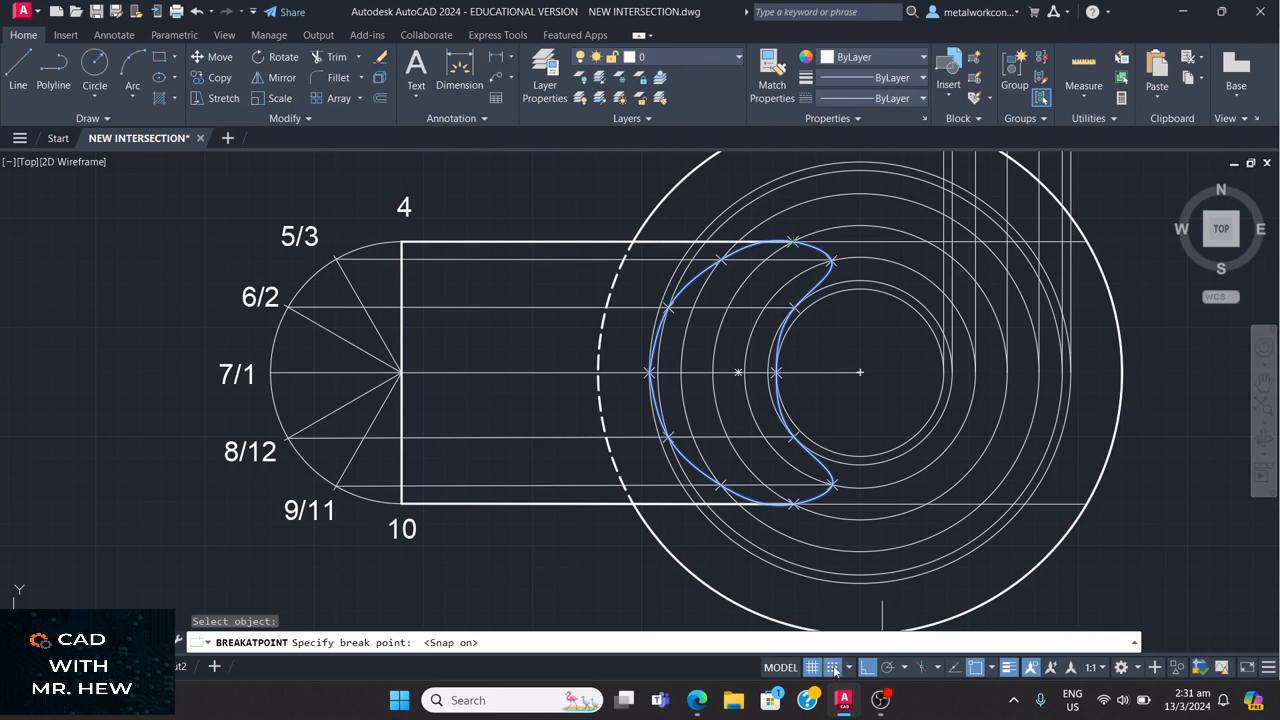
pyautogui.click(833, 668)
pyautogui.click(833, 668)
pyautogui.click(833, 668)
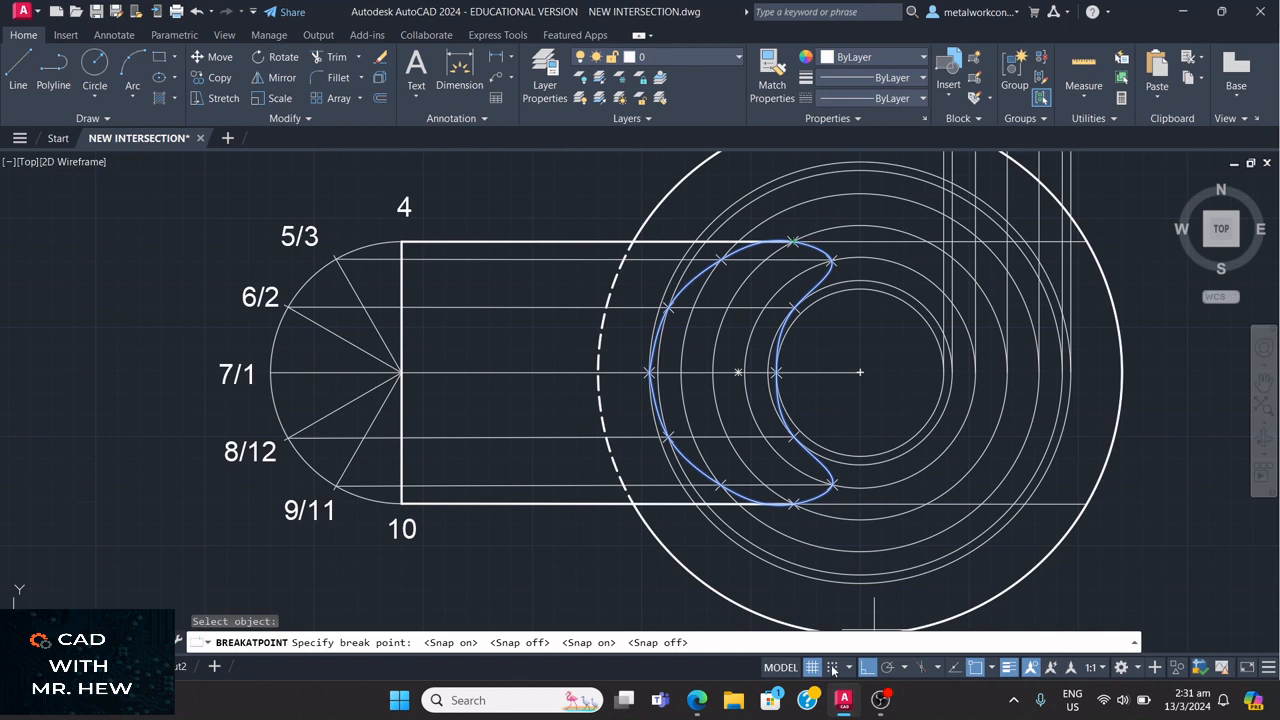
pyautogui.click(833, 668)
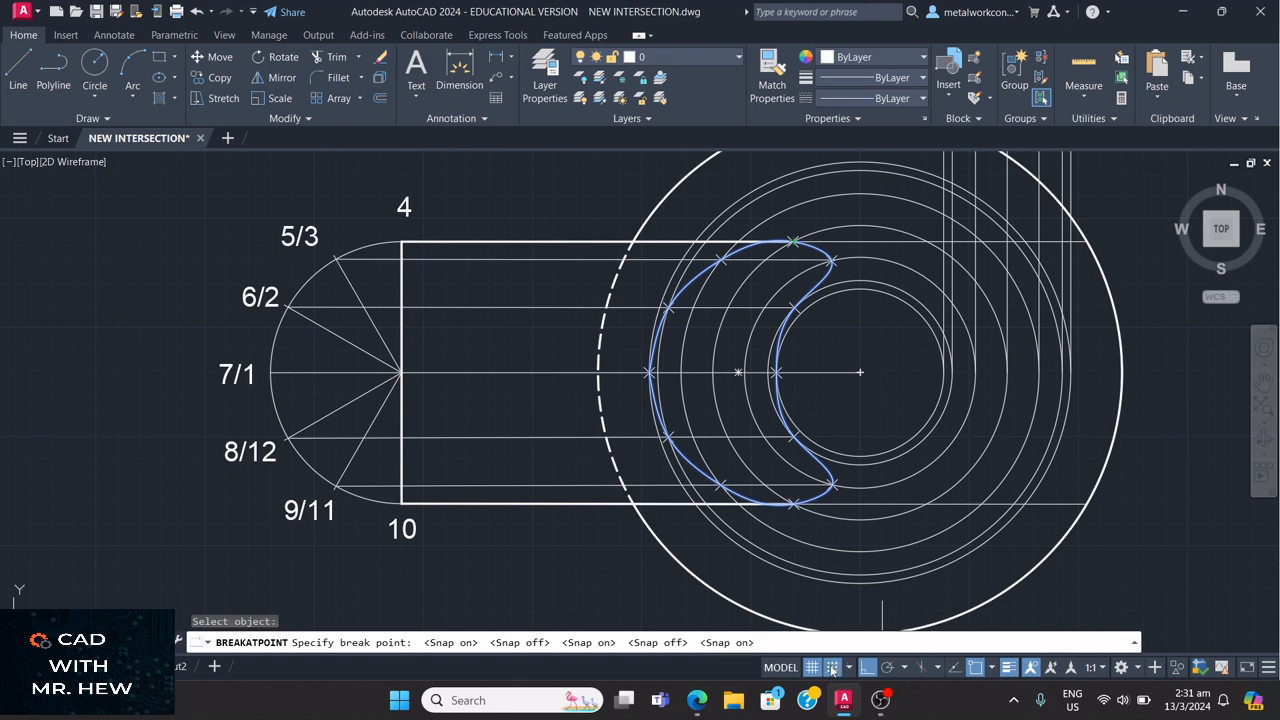
pyautogui.click(829, 673)
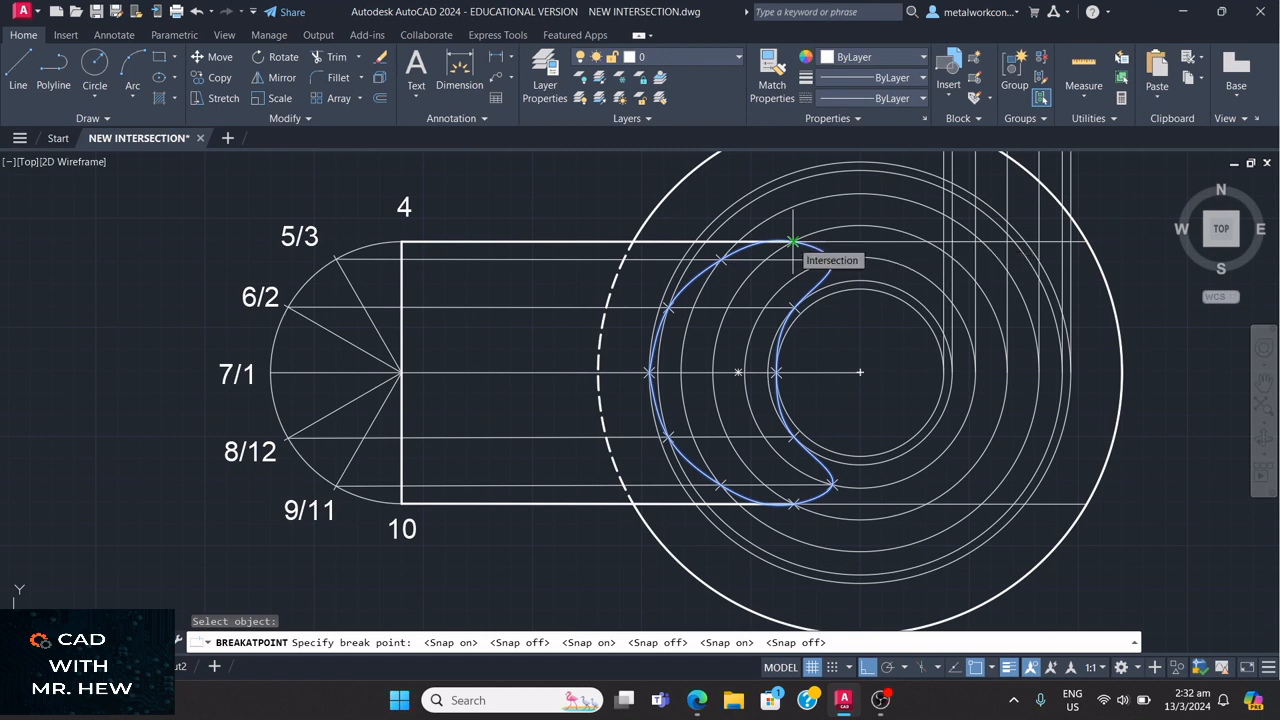
pyautogui.click(793, 241)
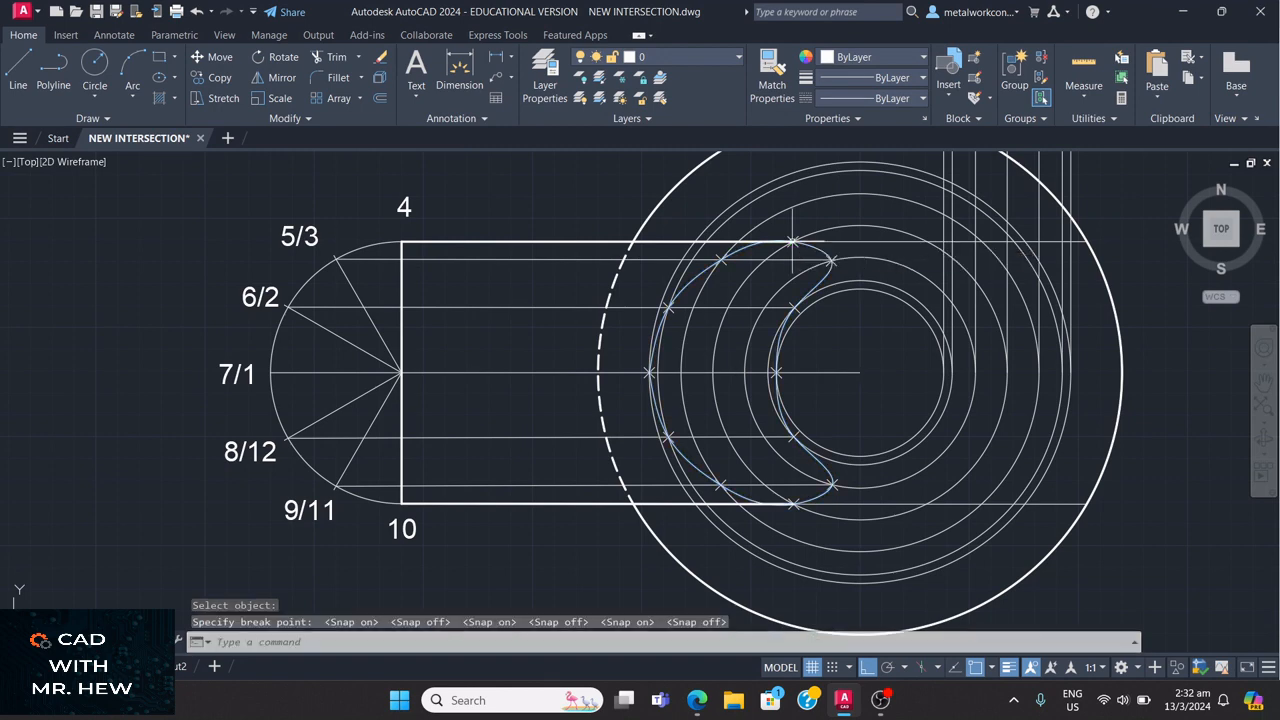
pyautogui.press('Escape')
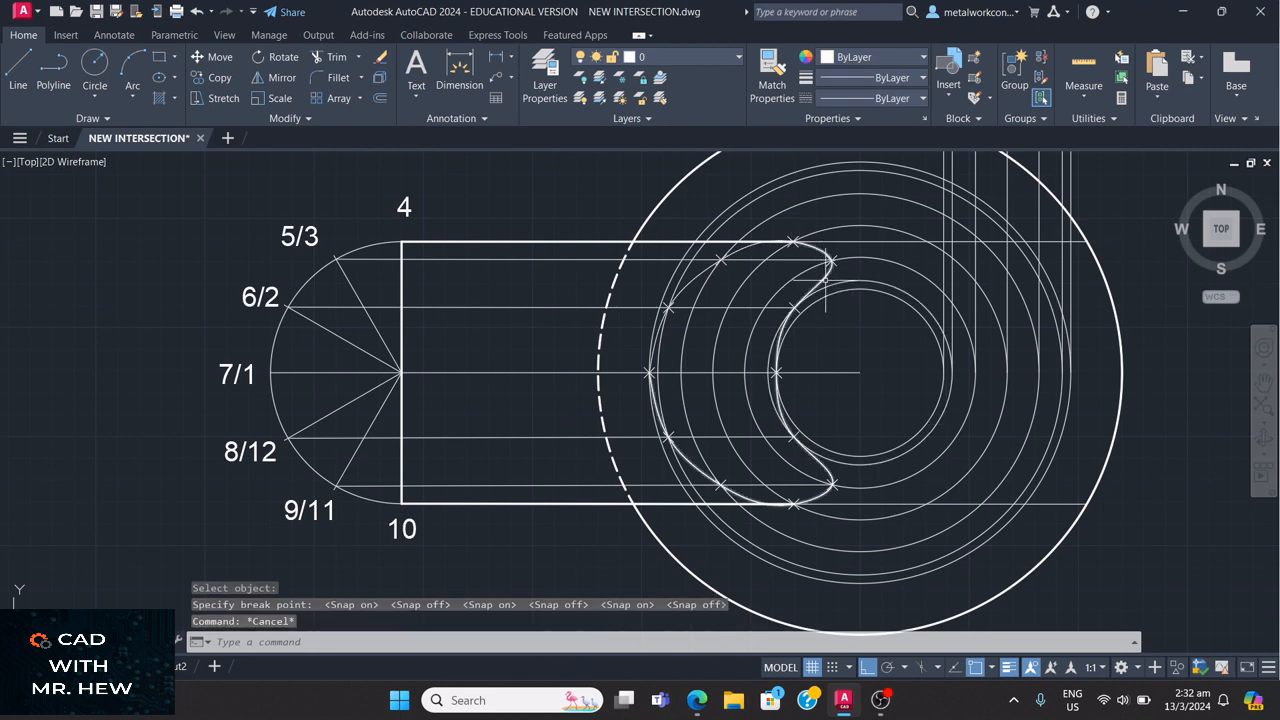
pyautogui.click(826, 283)
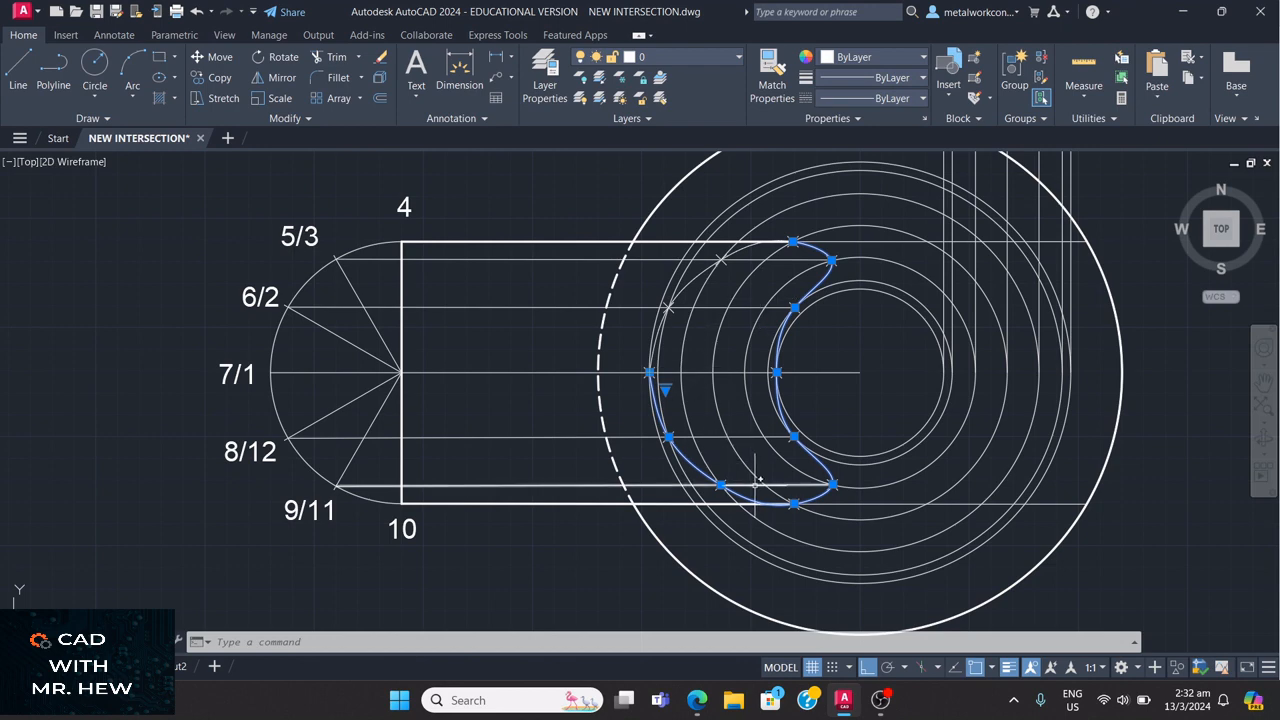
pyautogui.press('Escape')
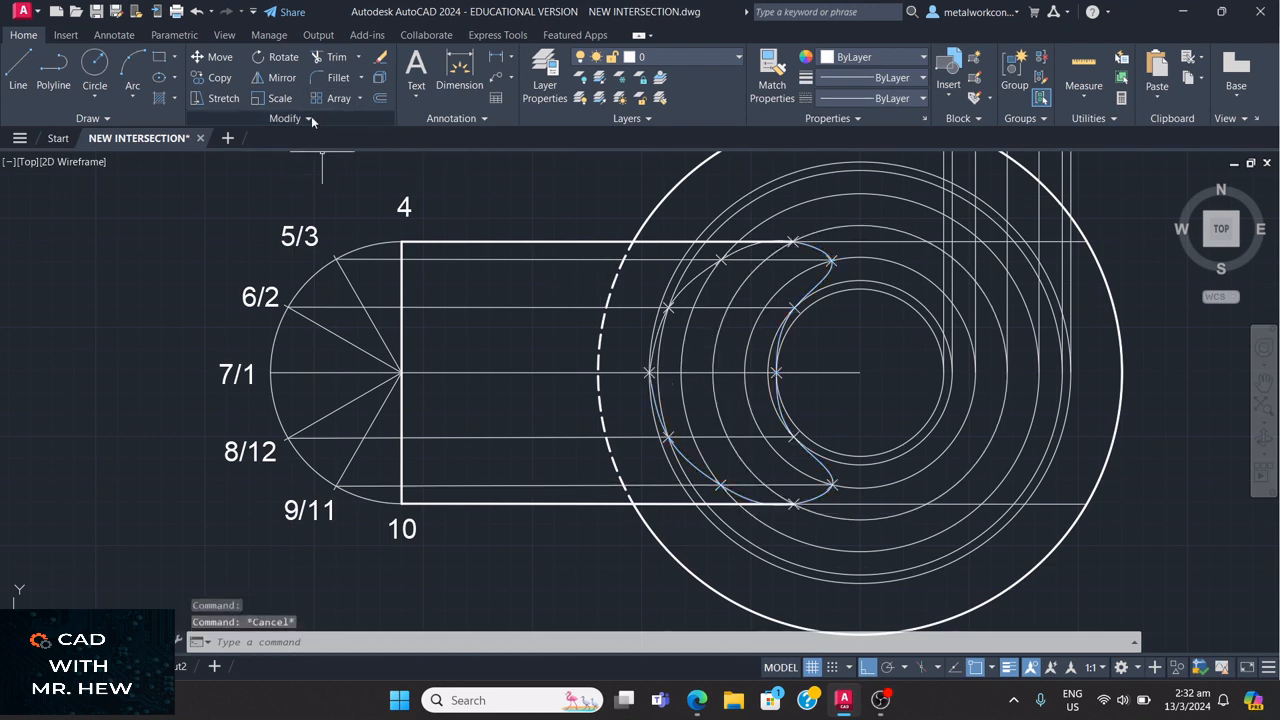
# Step: Break the crescent spline at the single point where it meets the horizontal pipe's lower edge, on the line from 10
pyautogui.click(308, 119)
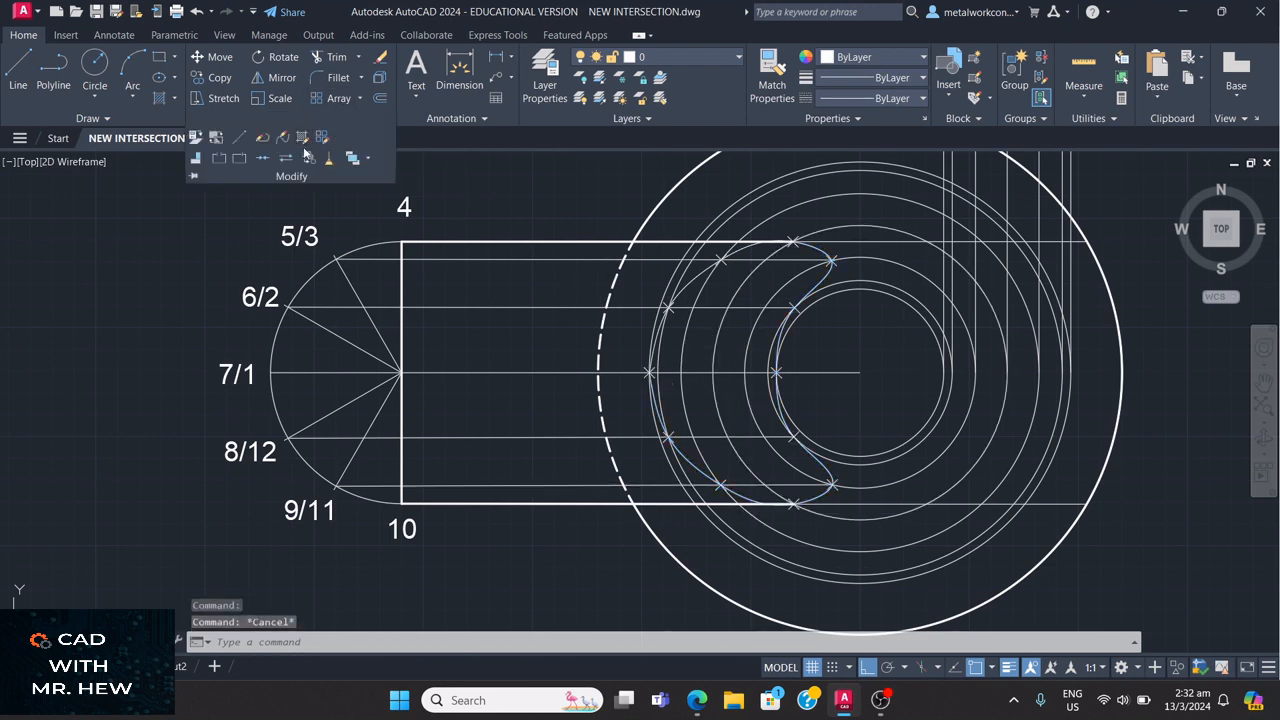
pyautogui.click(240, 158)
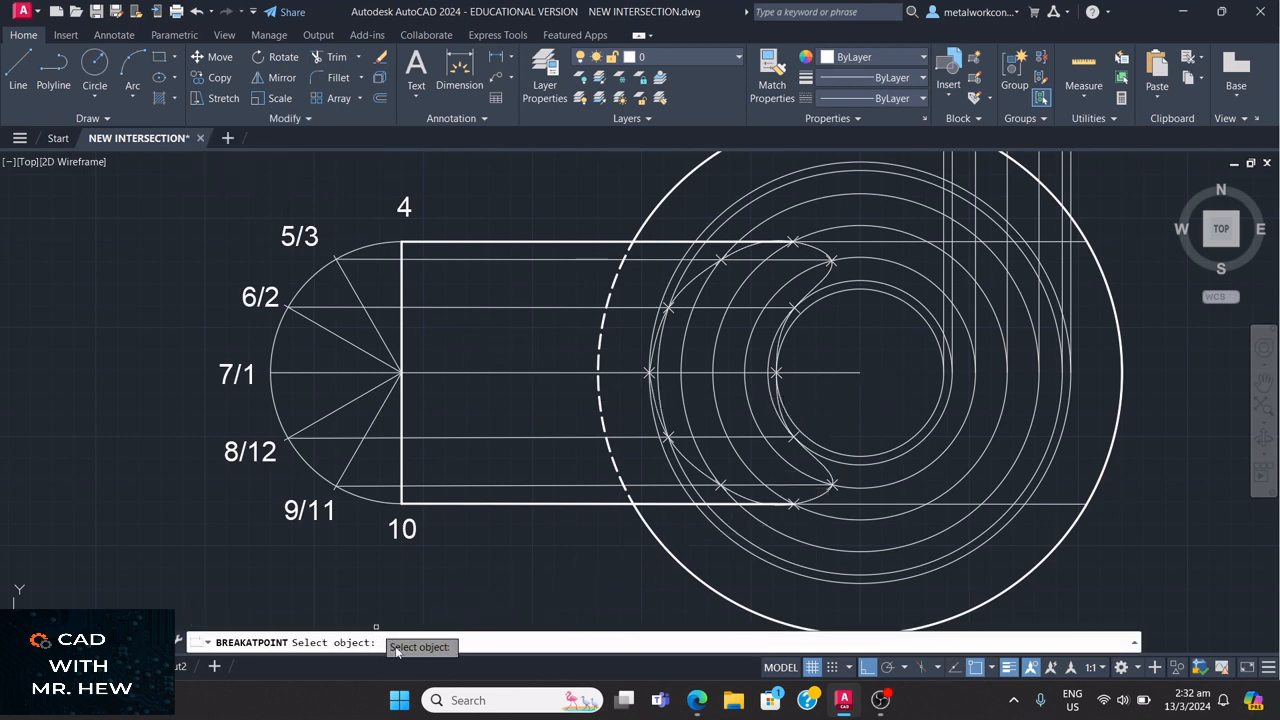
pyautogui.click(818, 468)
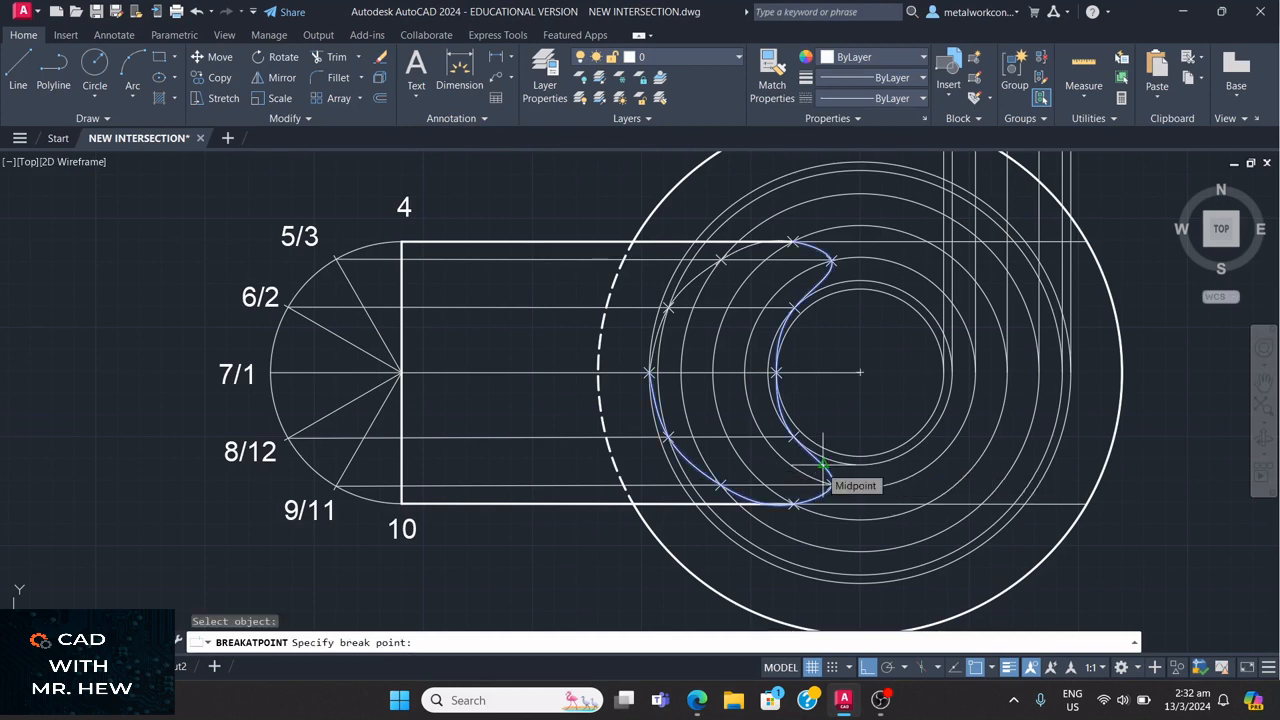
pyautogui.click(821, 465)
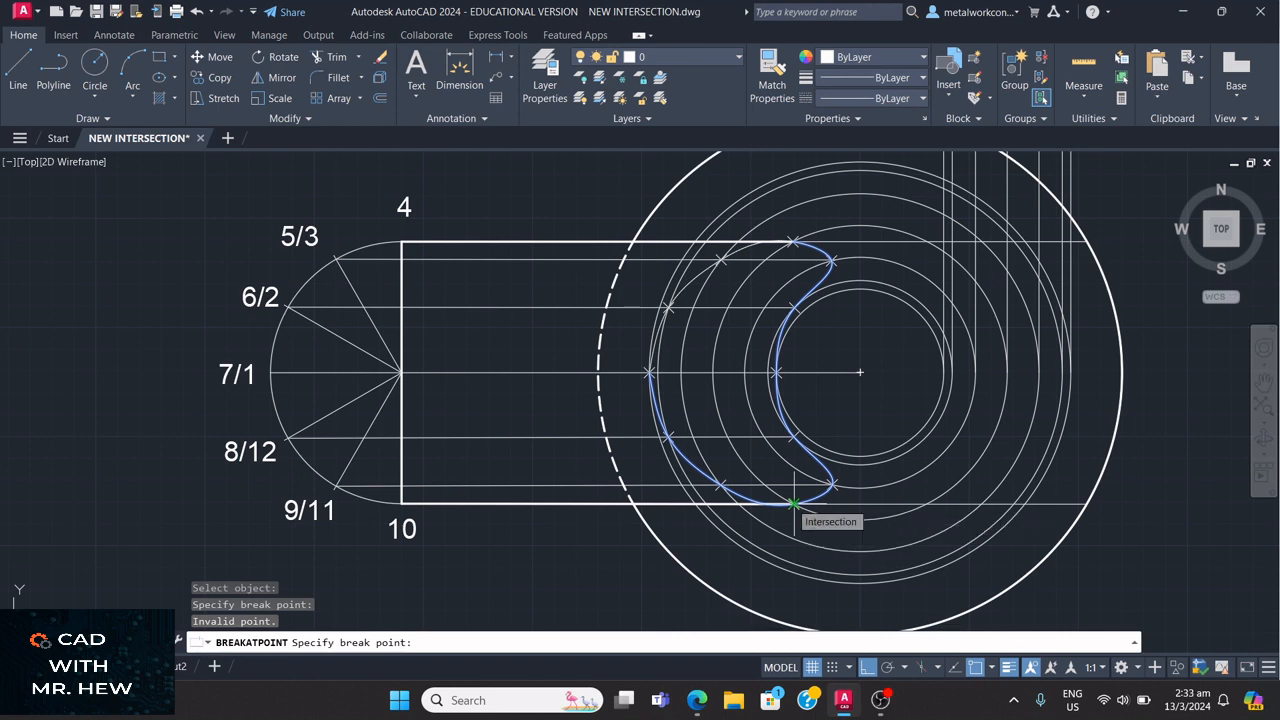
pyautogui.click(792, 503)
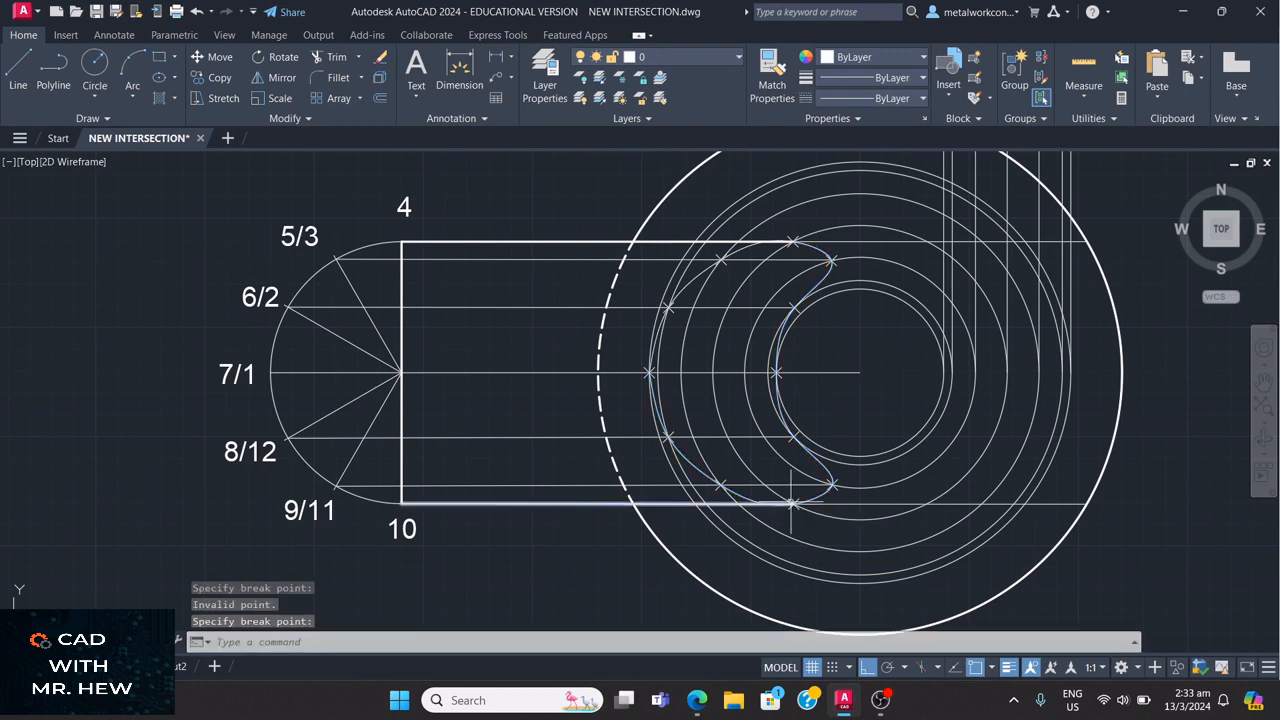
pyautogui.press('Return')
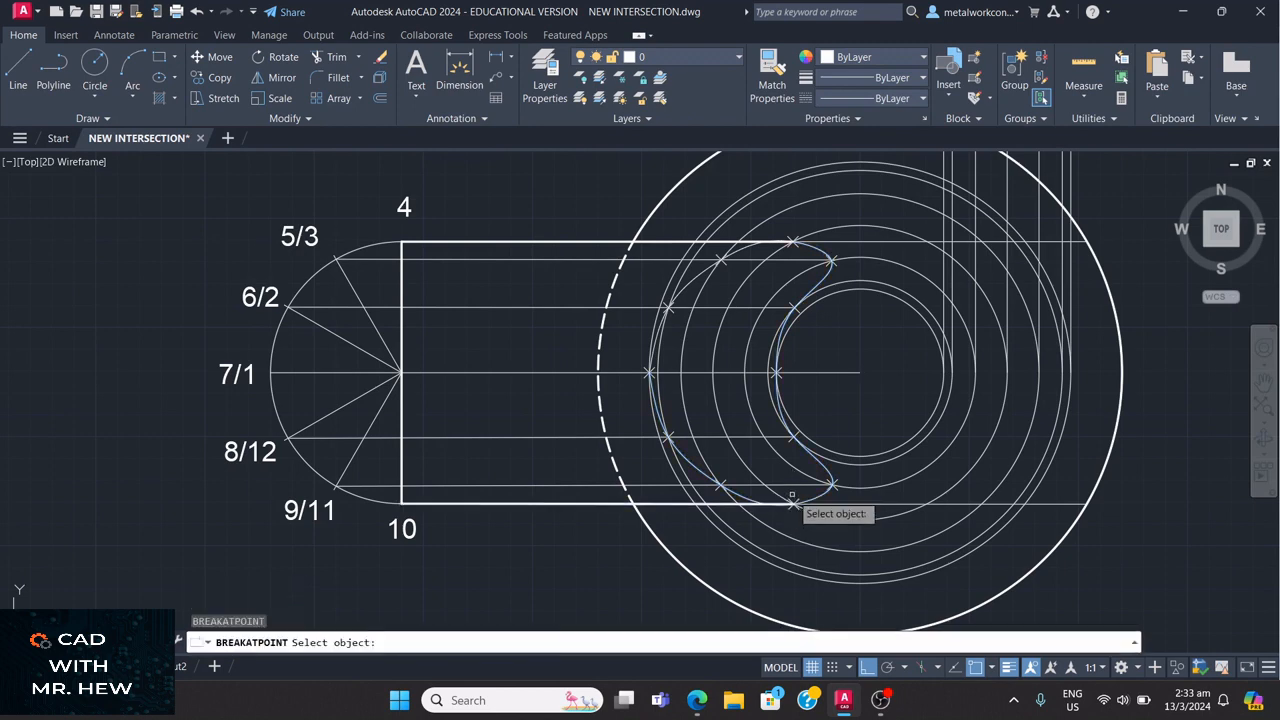
pyautogui.click(822, 288)
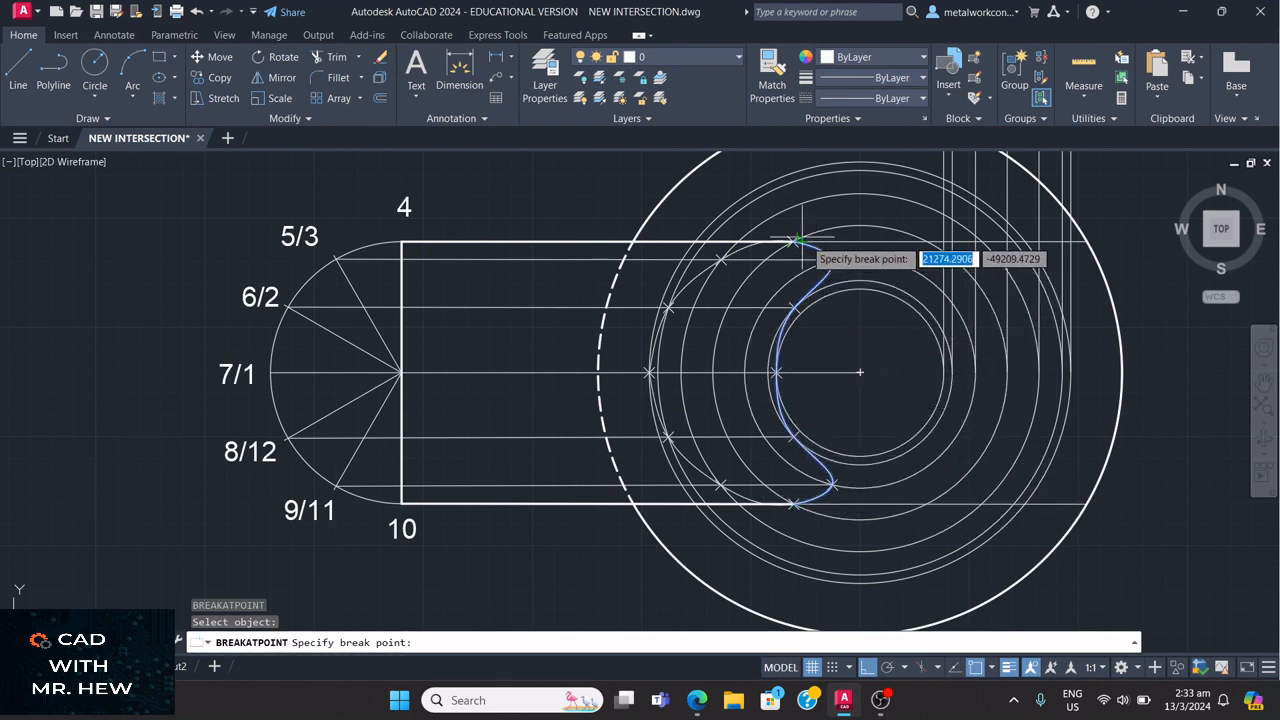
pyautogui.press('Escape')
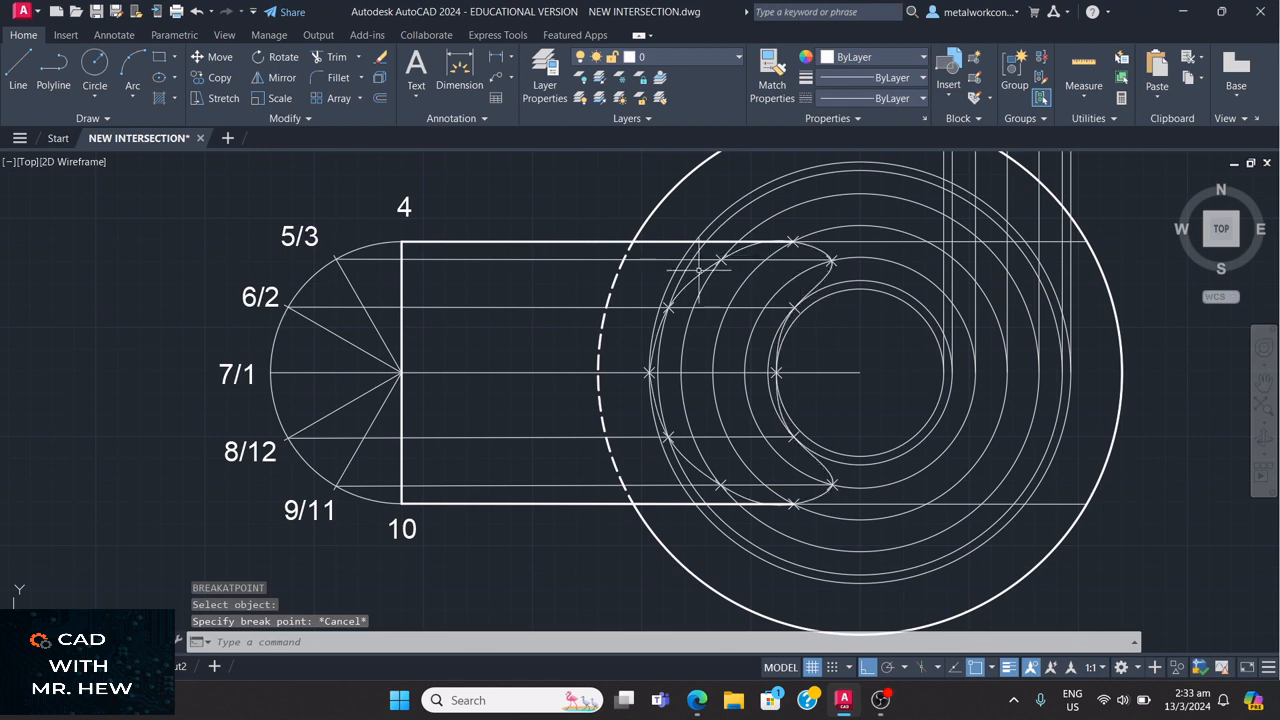
# Step: Examine the extents of the upper and lower pieces that form the crescent's outer curve
pyautogui.click(697, 279)
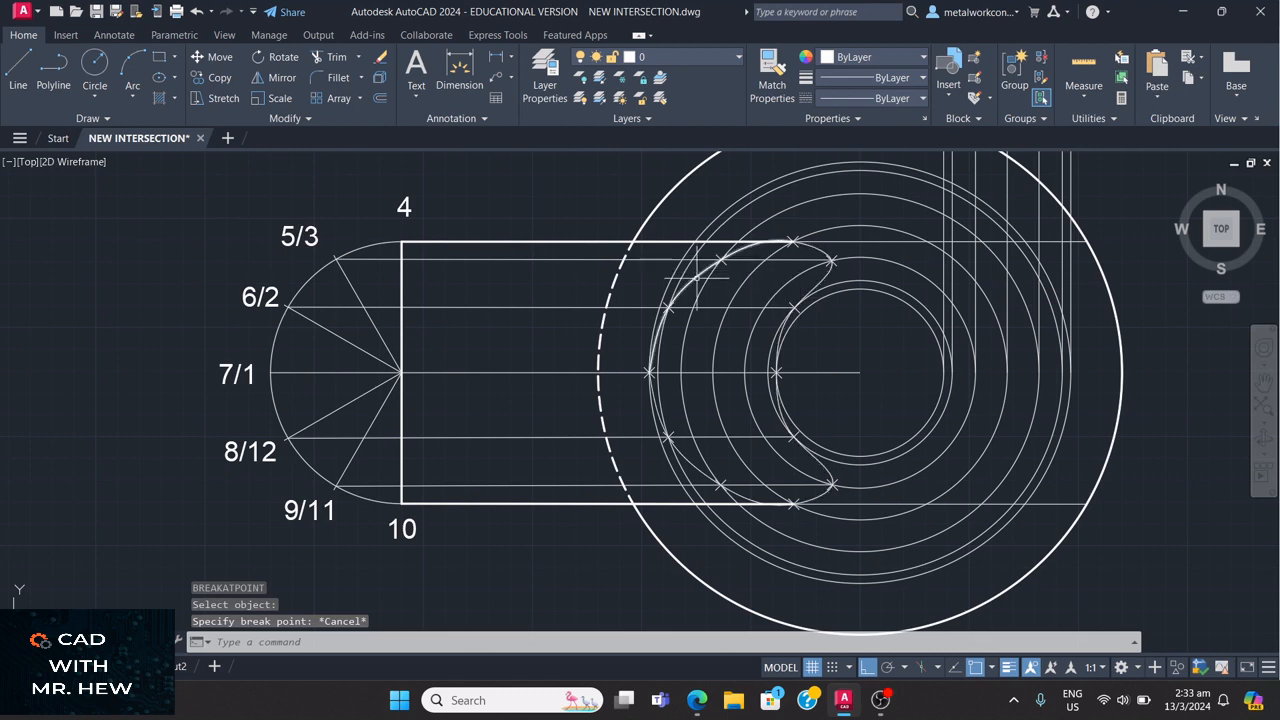
pyautogui.click(695, 470)
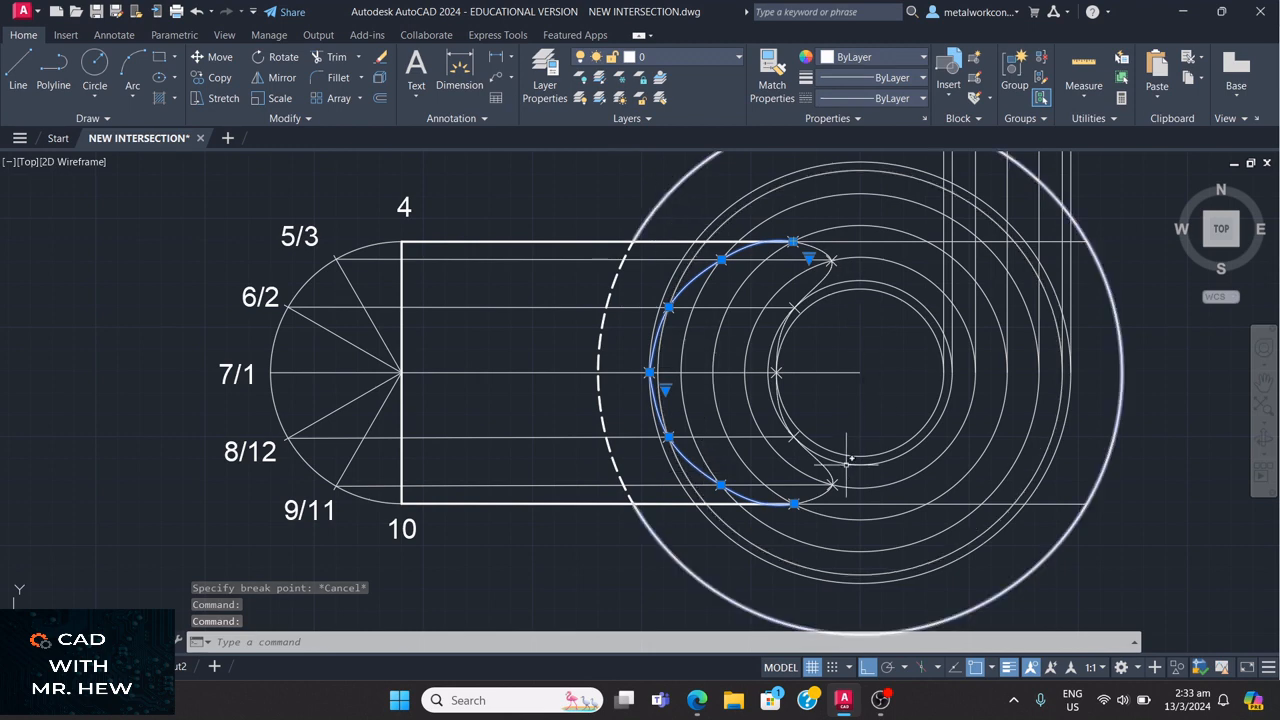
pyautogui.press('Escape')
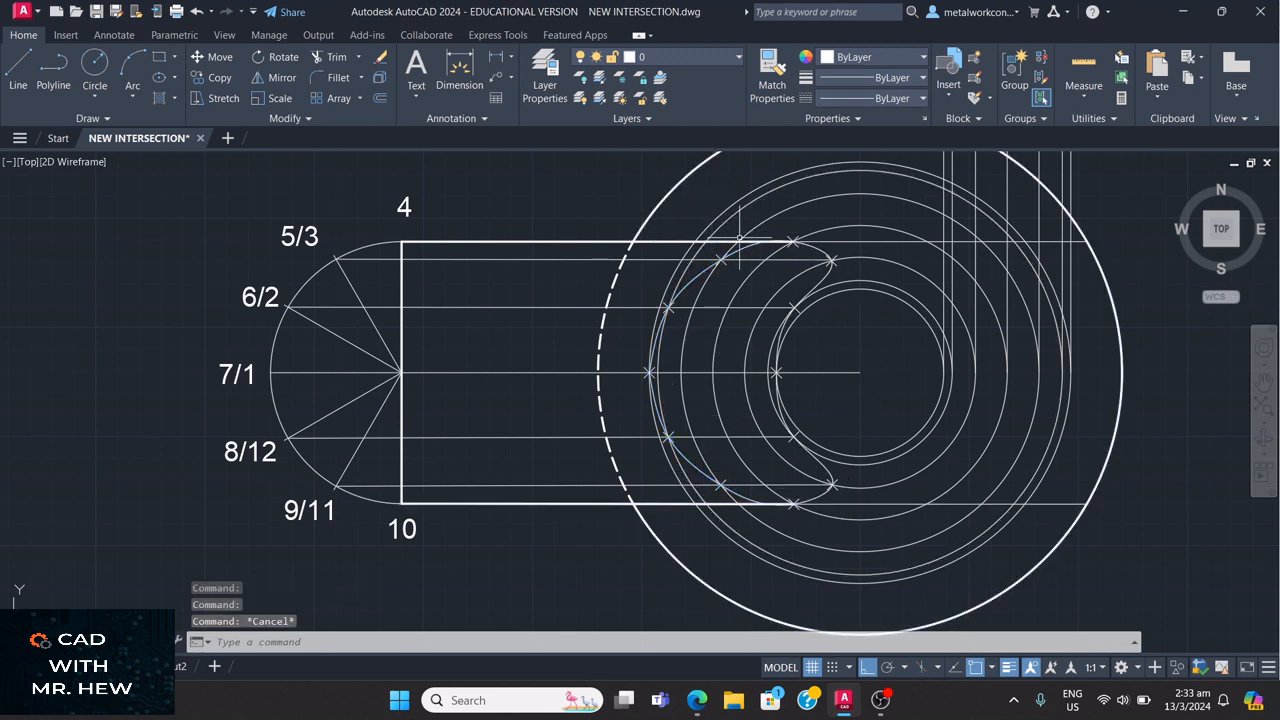
pyautogui.click(697, 276)
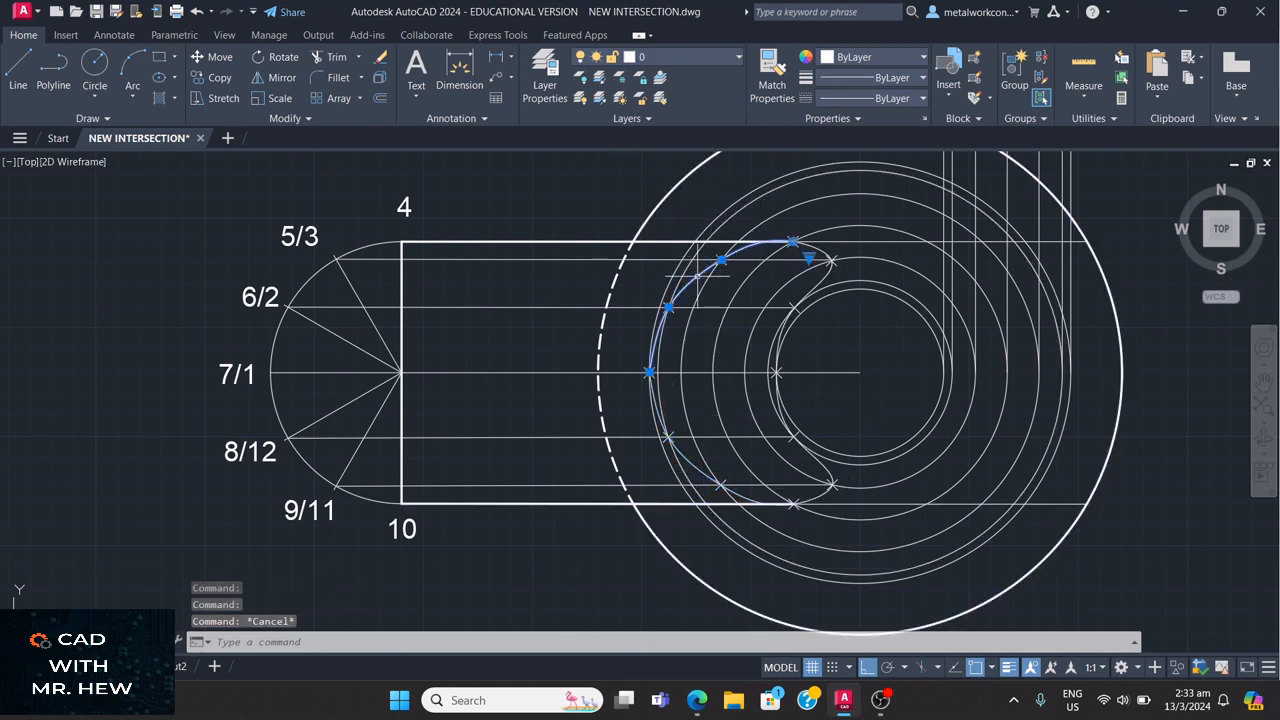
pyautogui.click(699, 460)
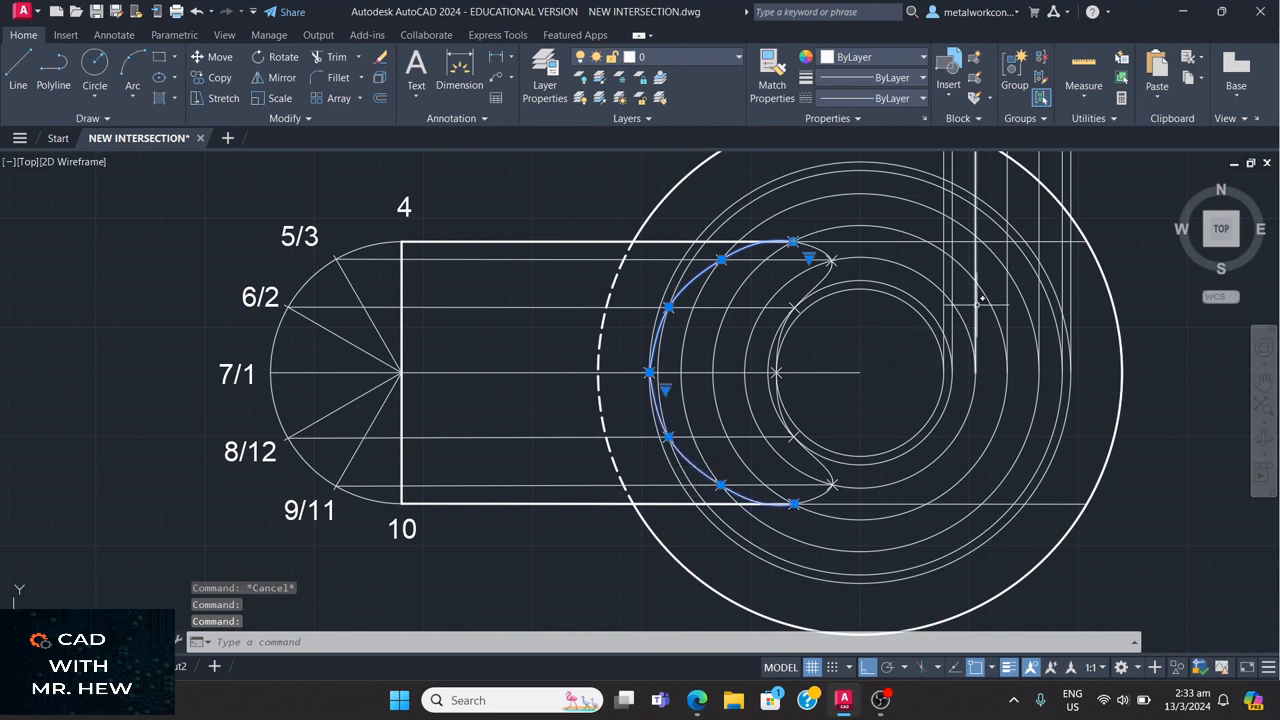
pyautogui.press('Escape')
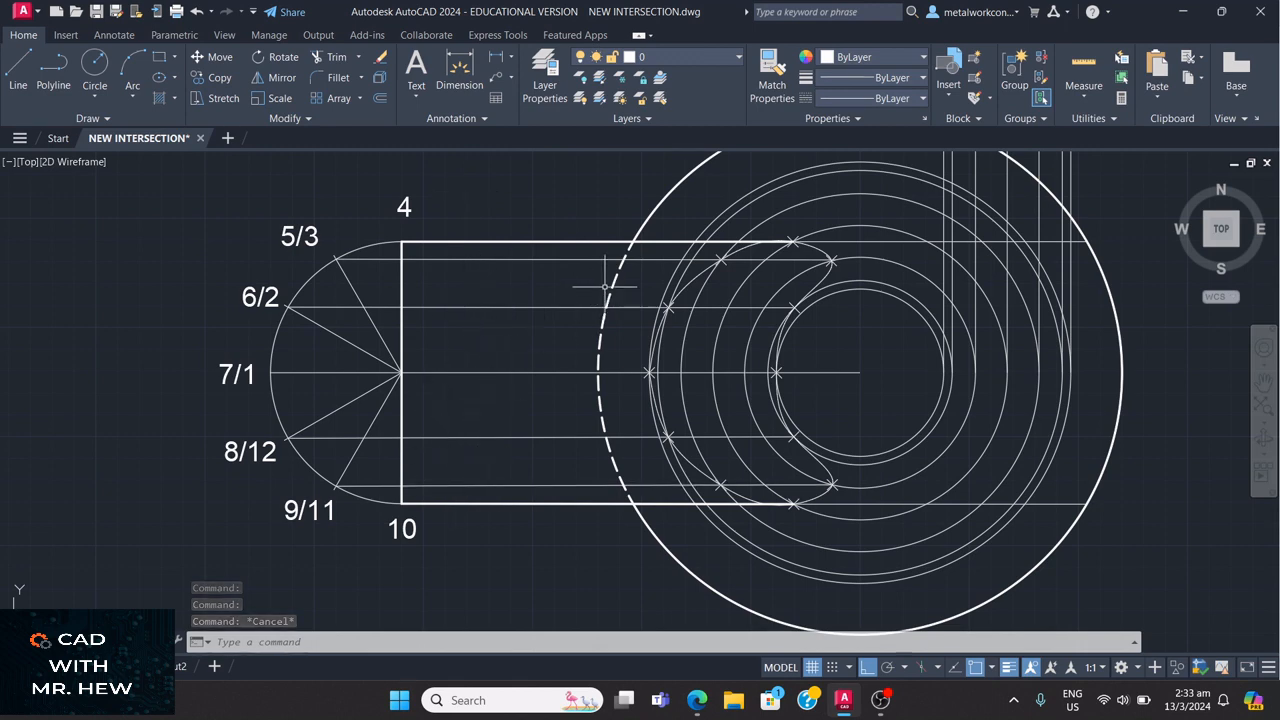
# Step: Join the upper and lower pieces of the crescent's outer curve into one spline and check its extent
pyautogui.write('JO')
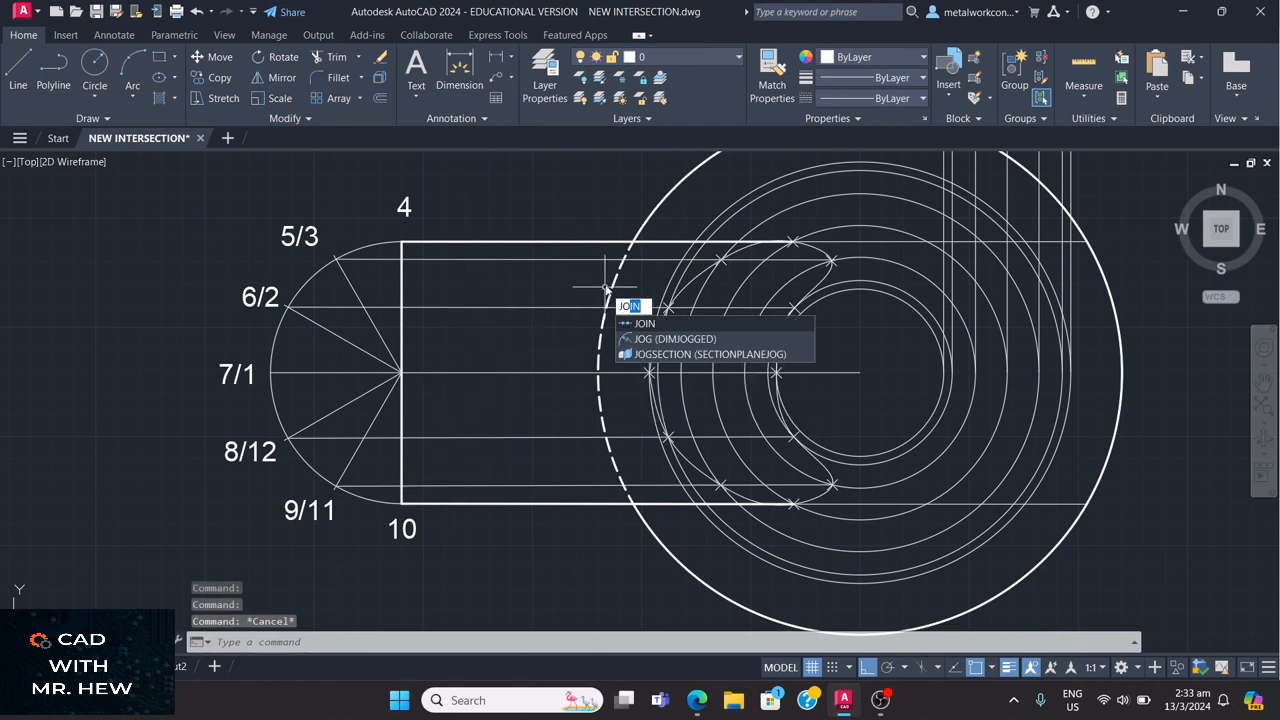
pyautogui.write('I')
pyautogui.click(641, 323)
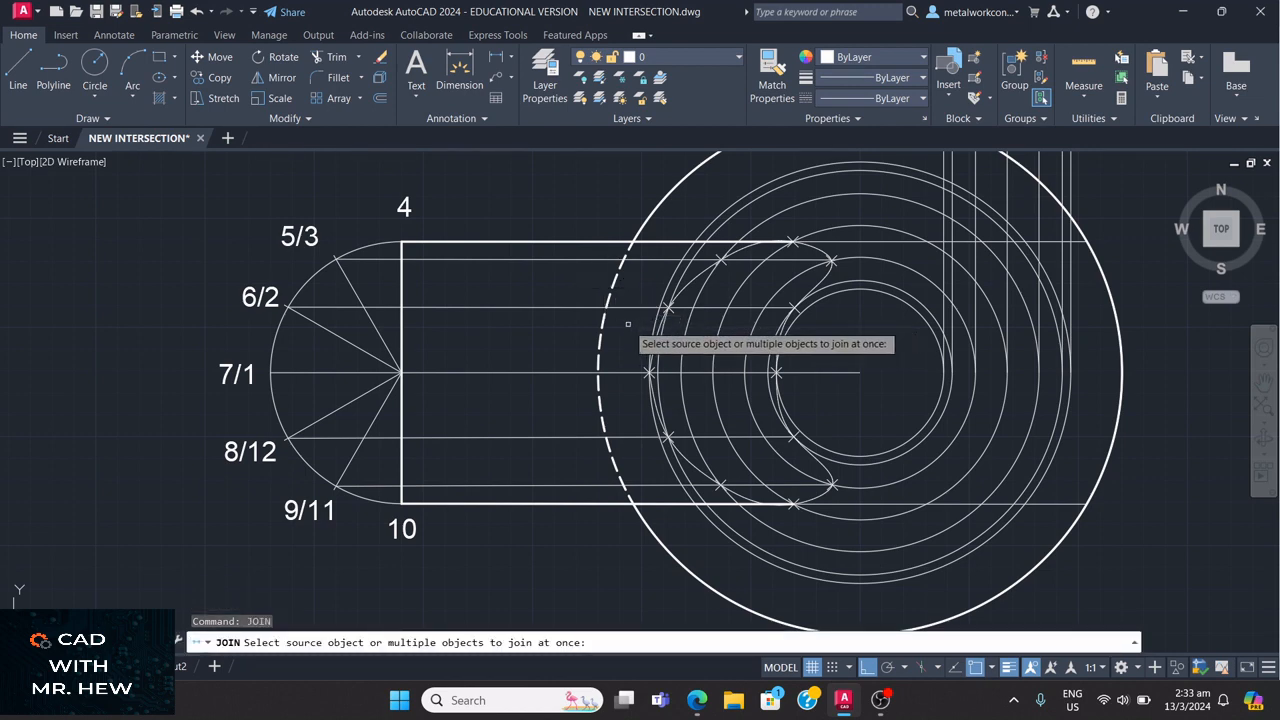
pyautogui.click(688, 283)
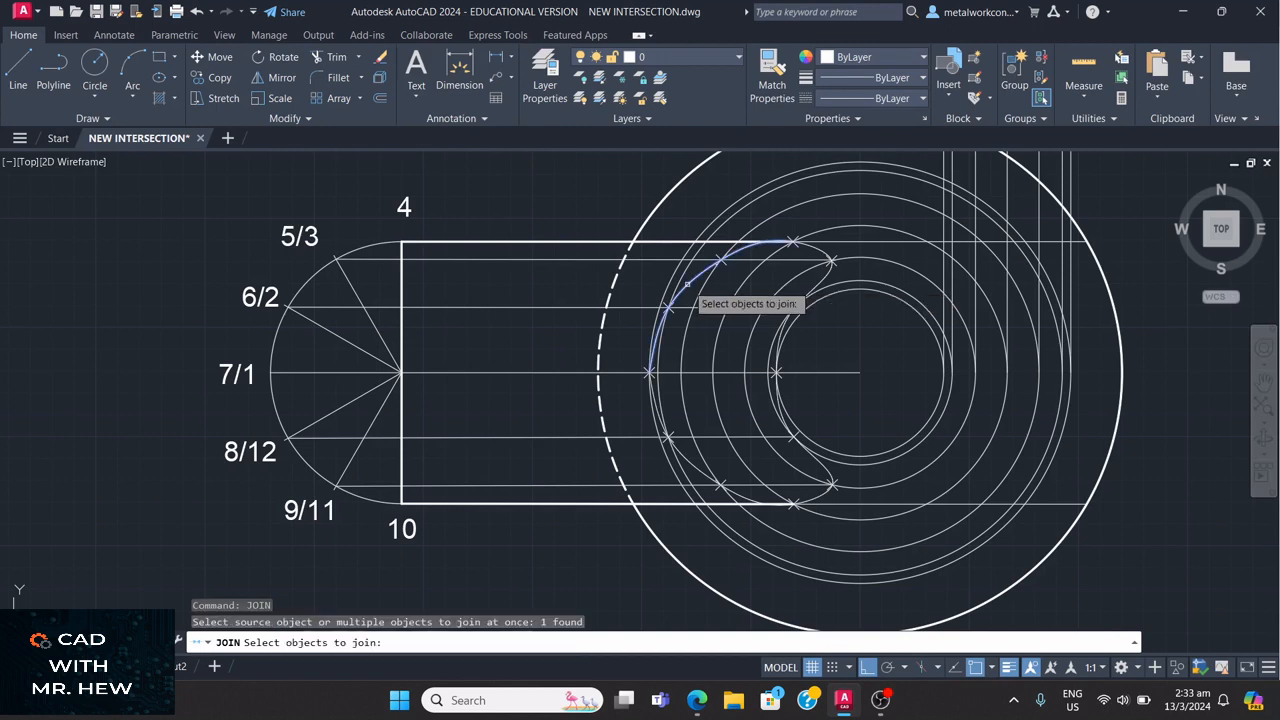
pyautogui.click(679, 451)
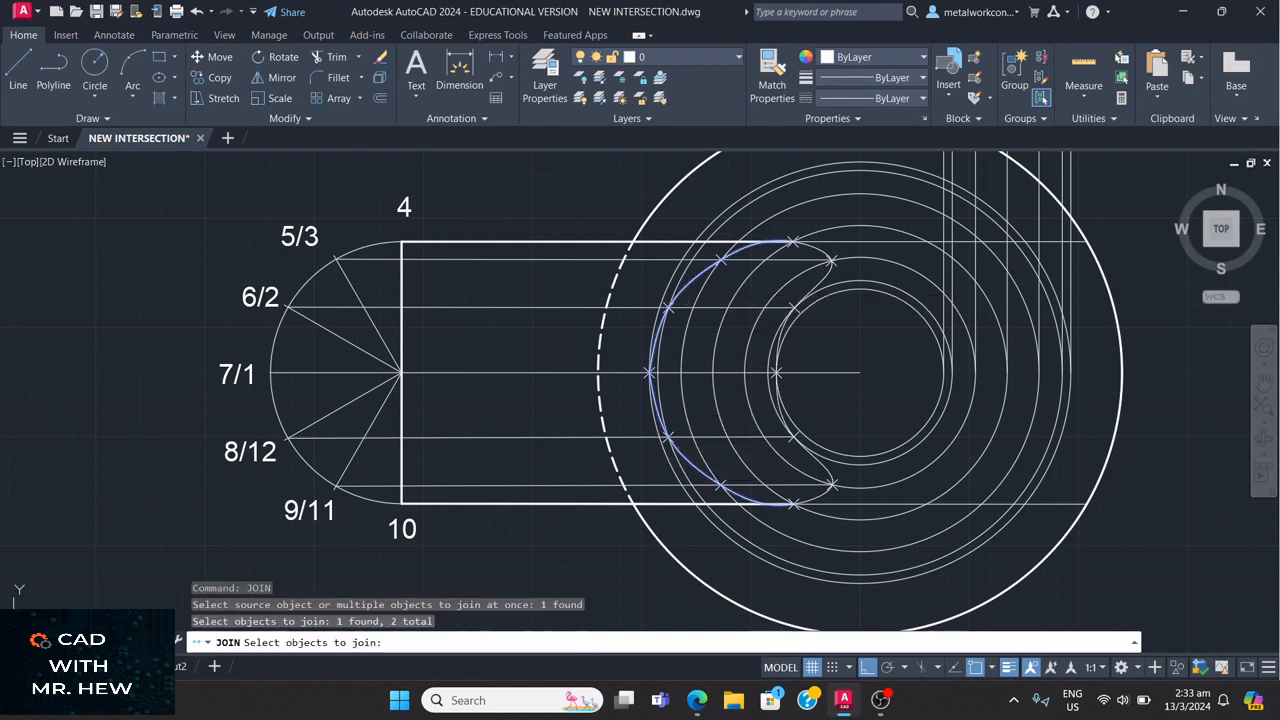
pyautogui.press('Return')
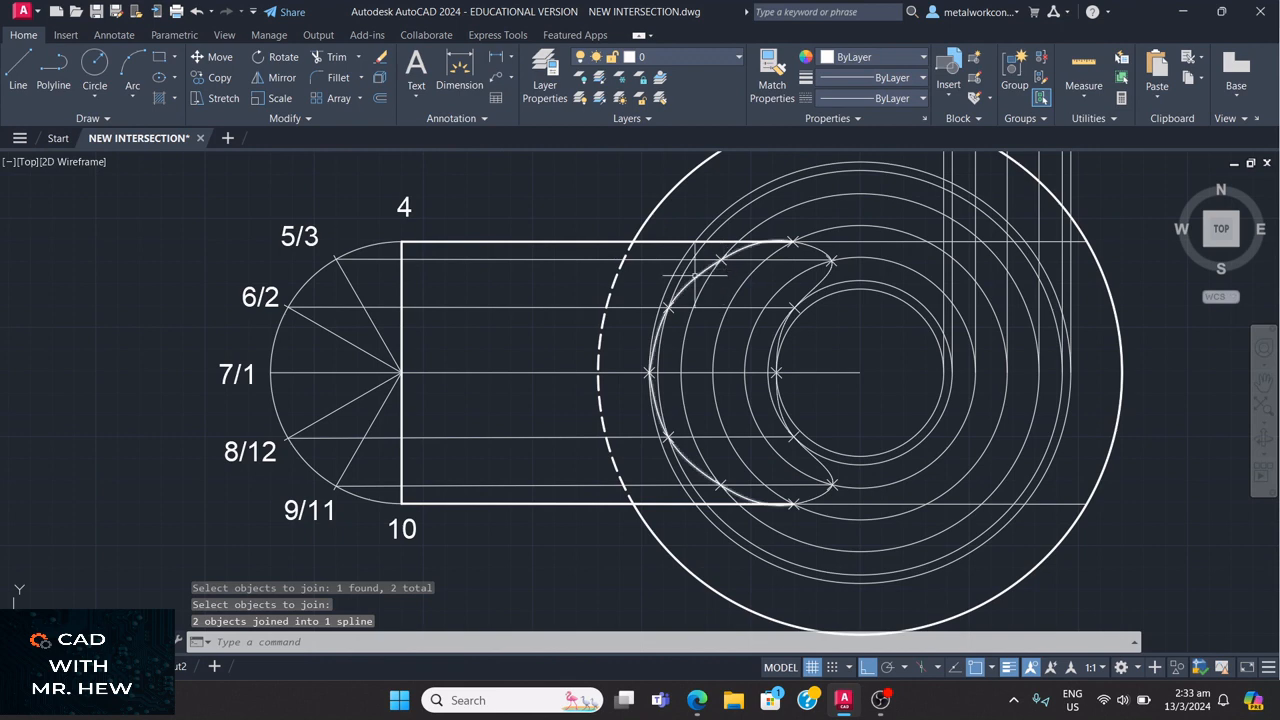
pyautogui.click(694, 274)
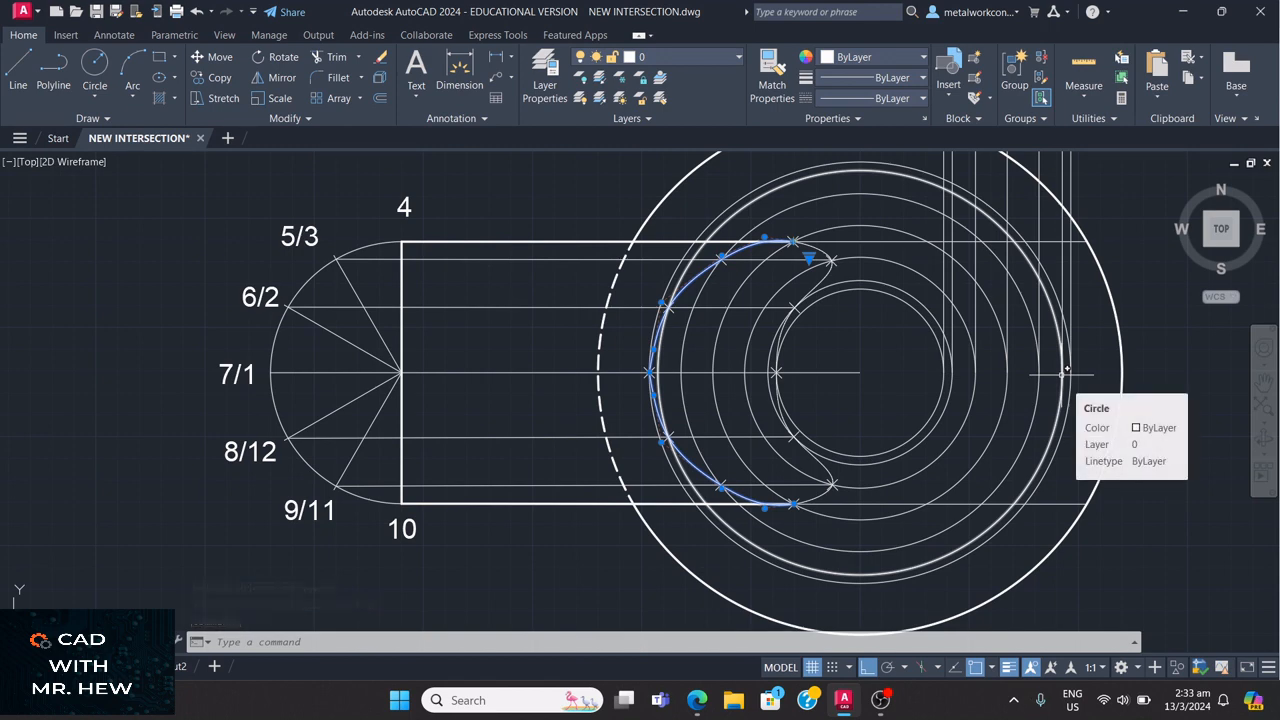
pyautogui.press('Escape')
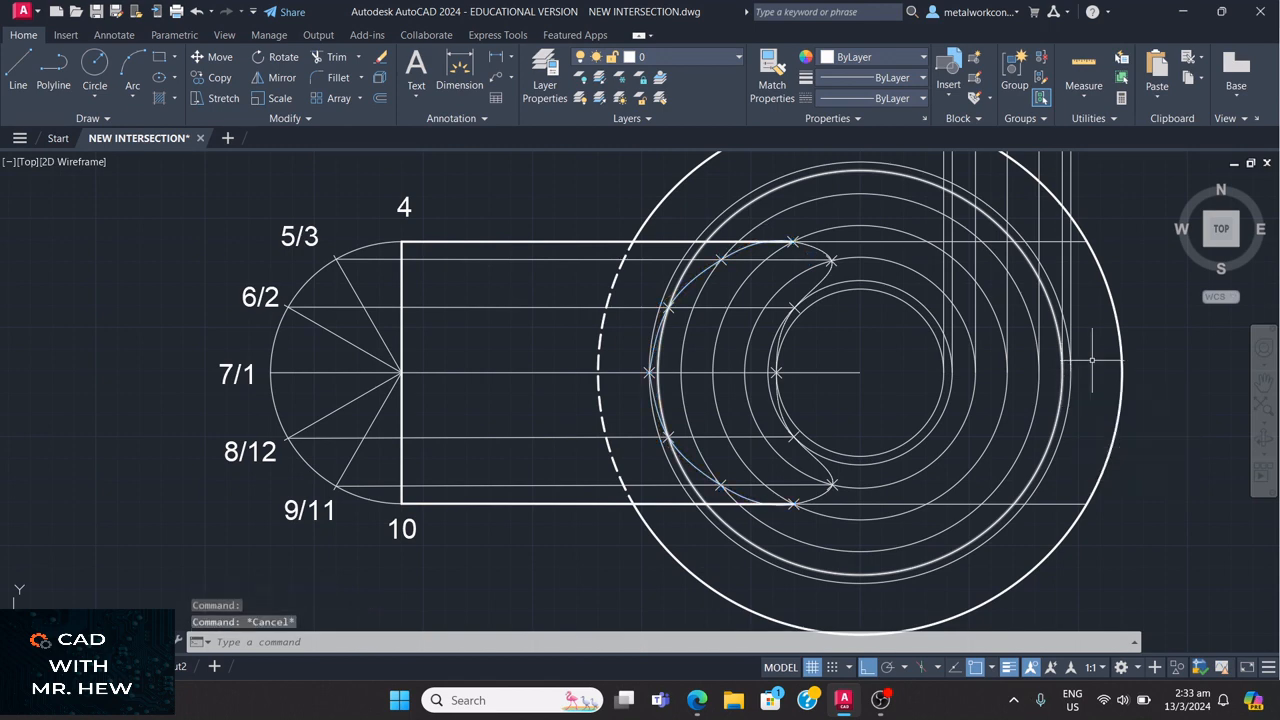
# Step: Move the crescent's joined outer curve to the hiddenwhite layer
pyautogui.click(694, 279)
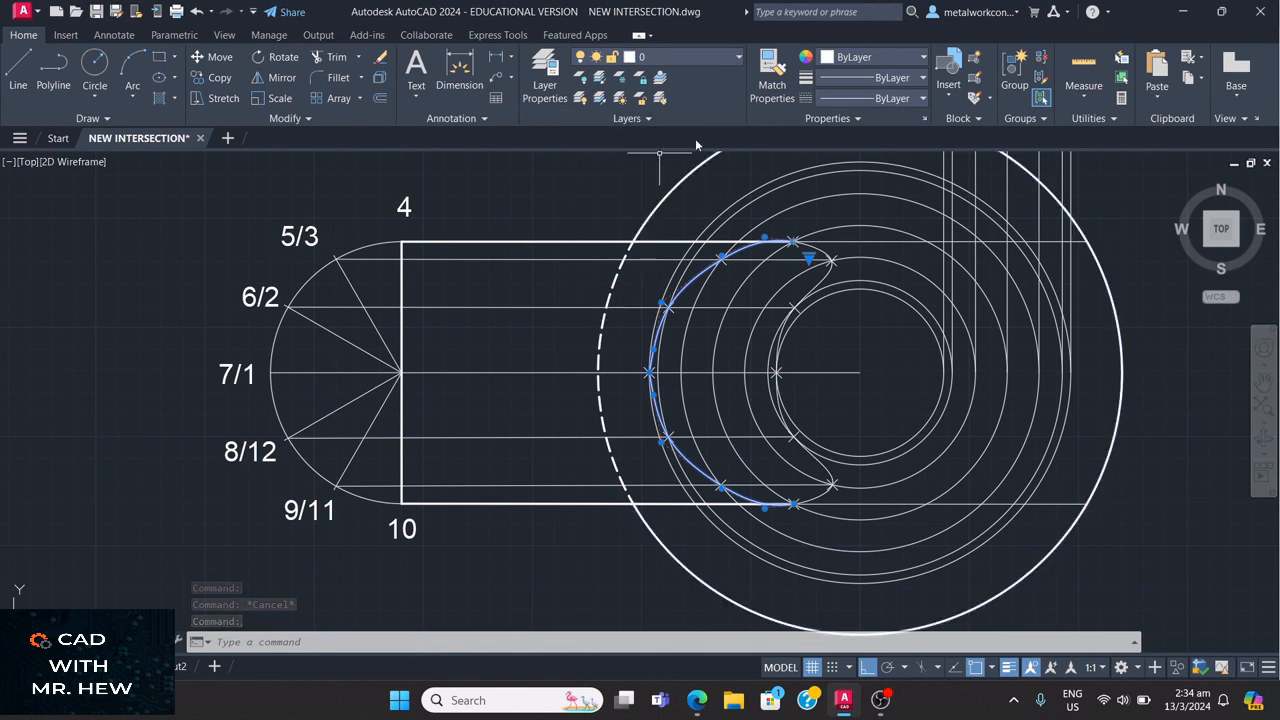
pyautogui.click(692, 56)
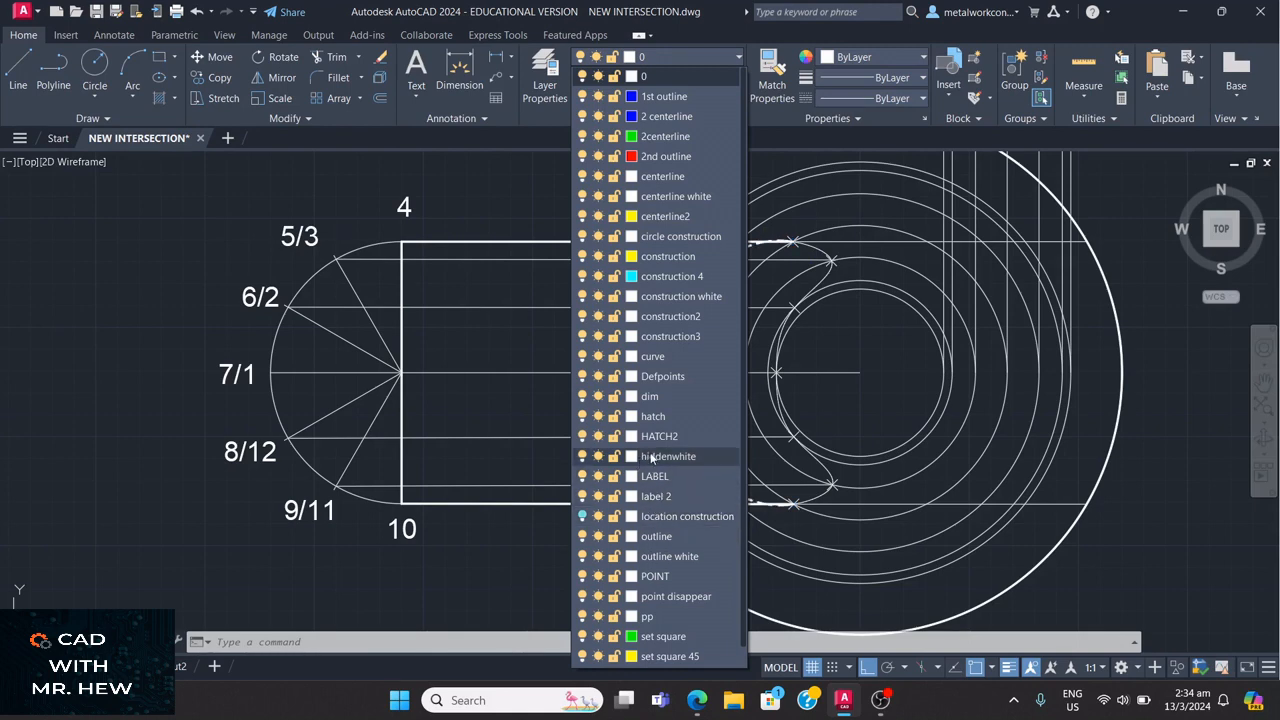
pyautogui.click(651, 458)
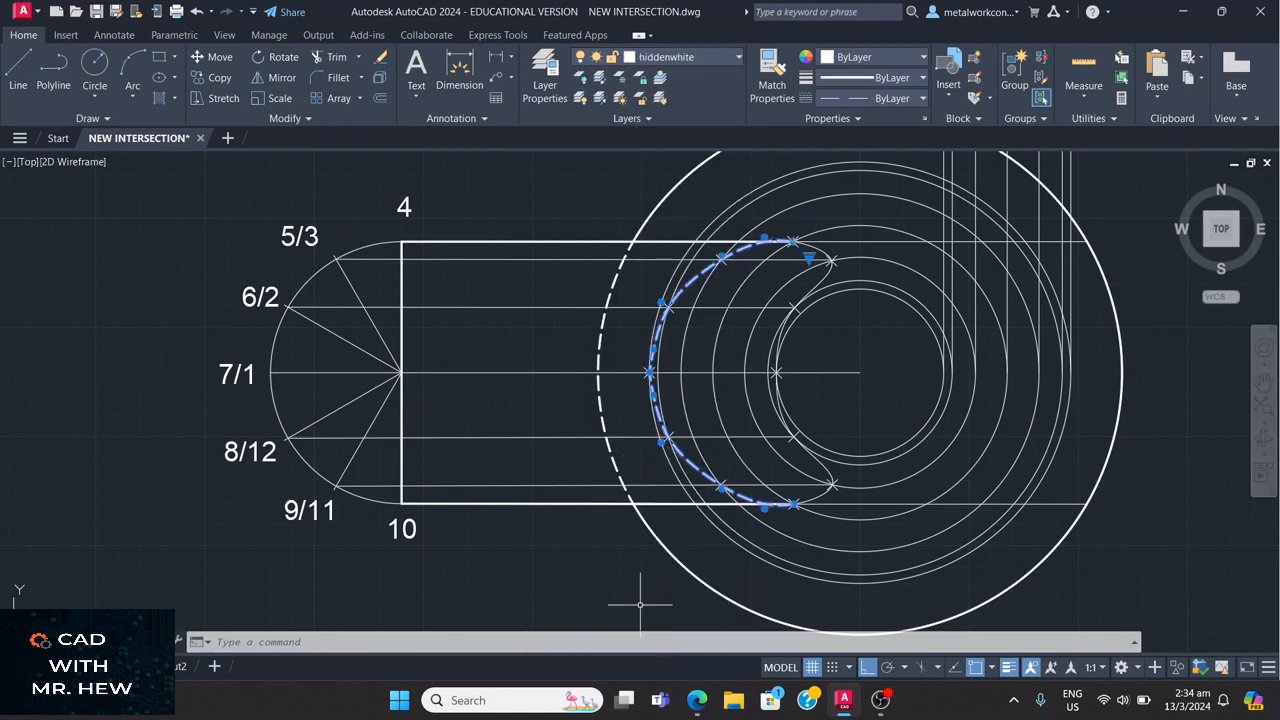
pyautogui.press('Escape')
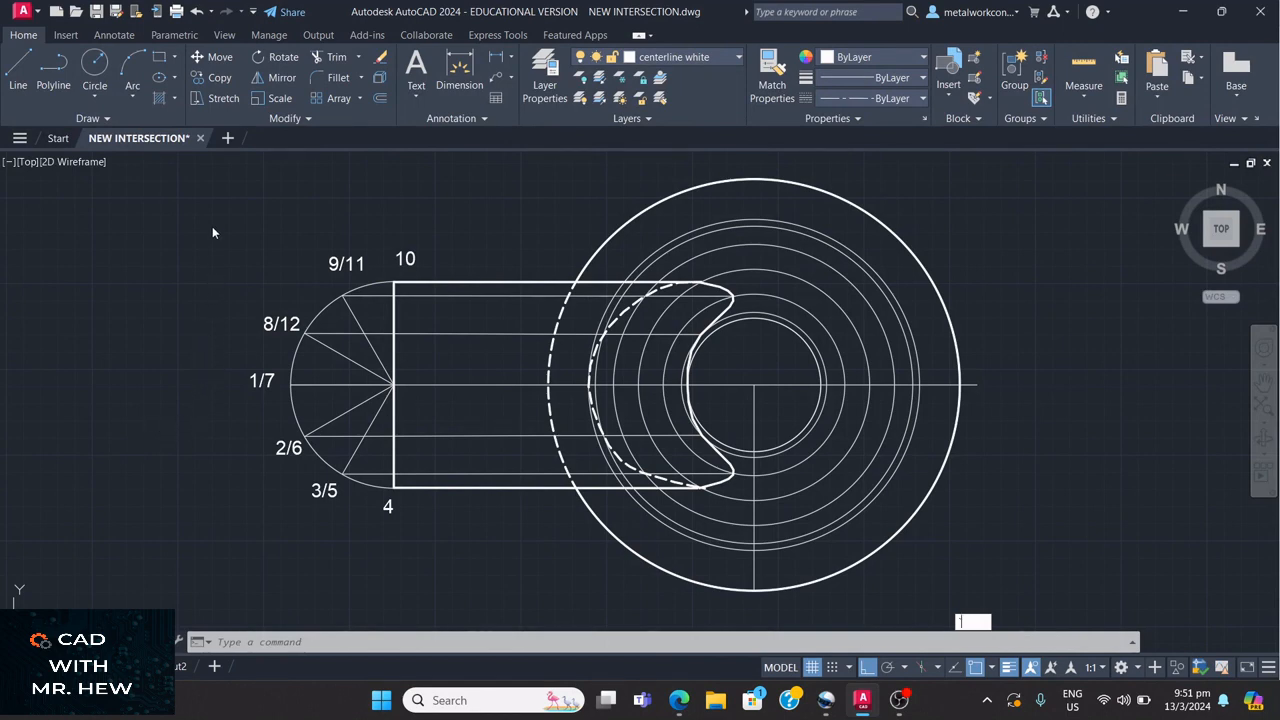
# Step: Break the large solid outer arc between its crossing with the horizontal centerline and the lower end of the vertical line, removing that quarter
pyautogui.click(308, 118)
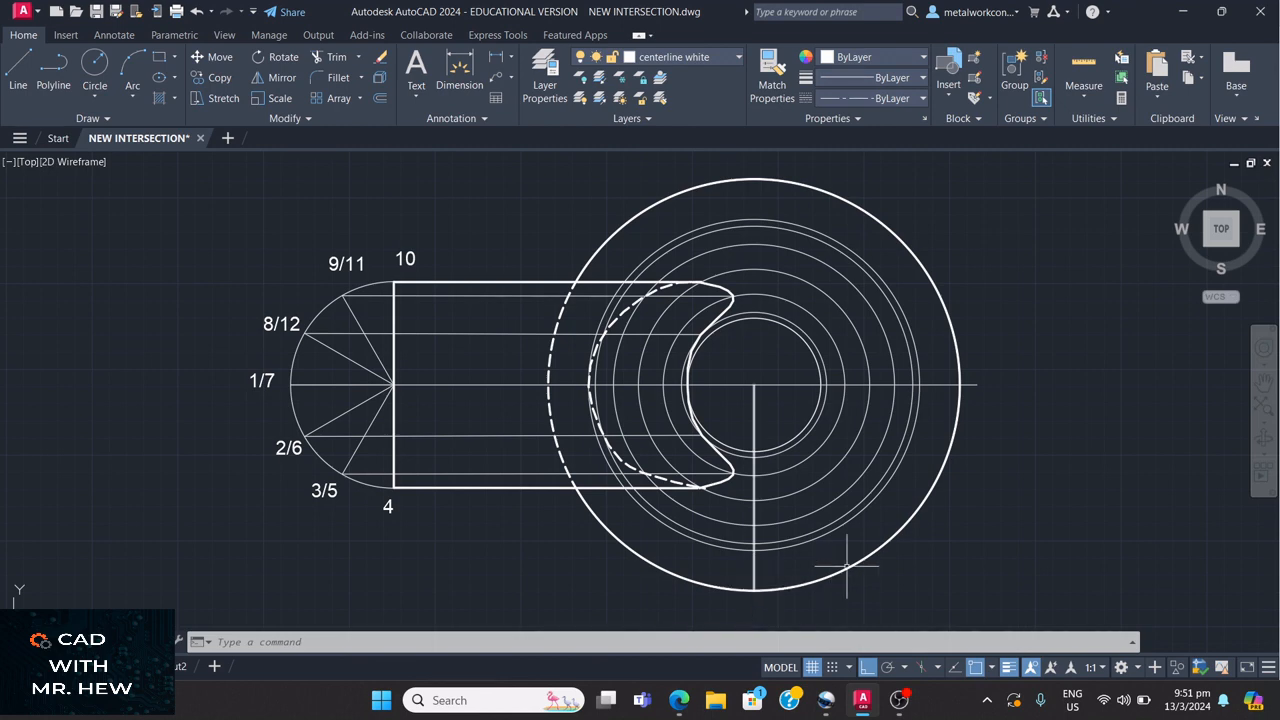
pyautogui.click(293, 119)
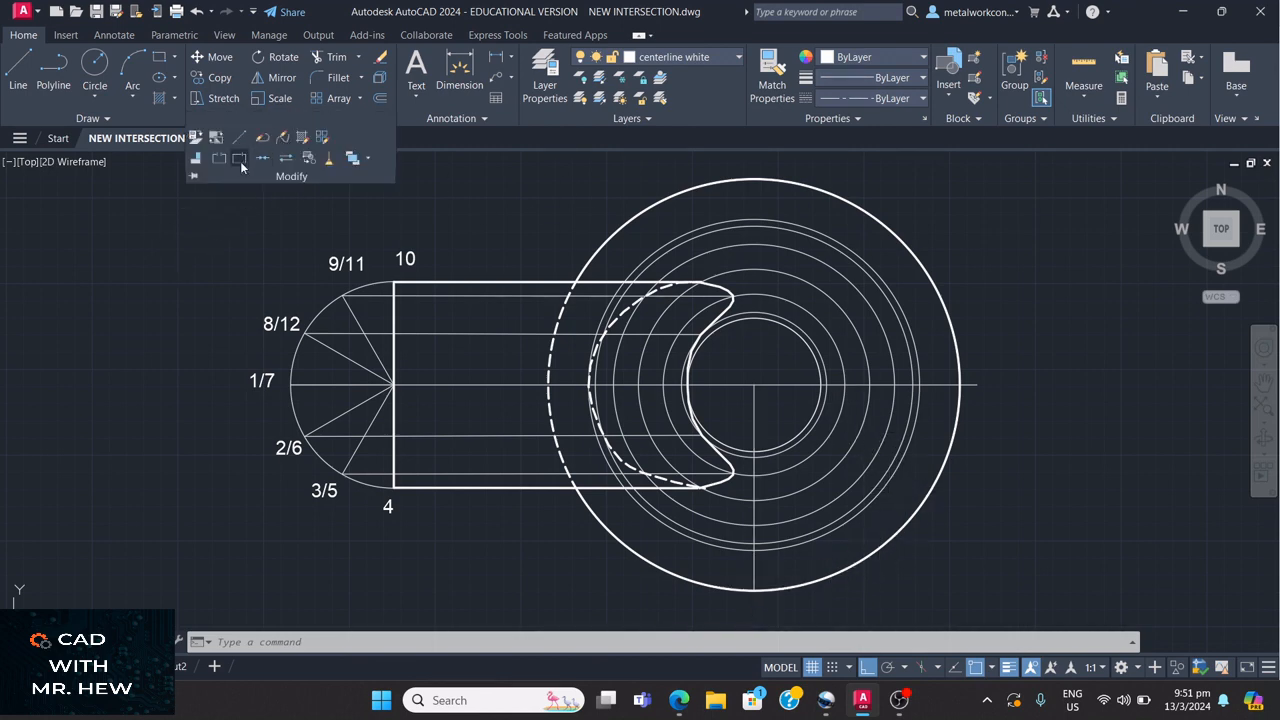
pyautogui.click(240, 161)
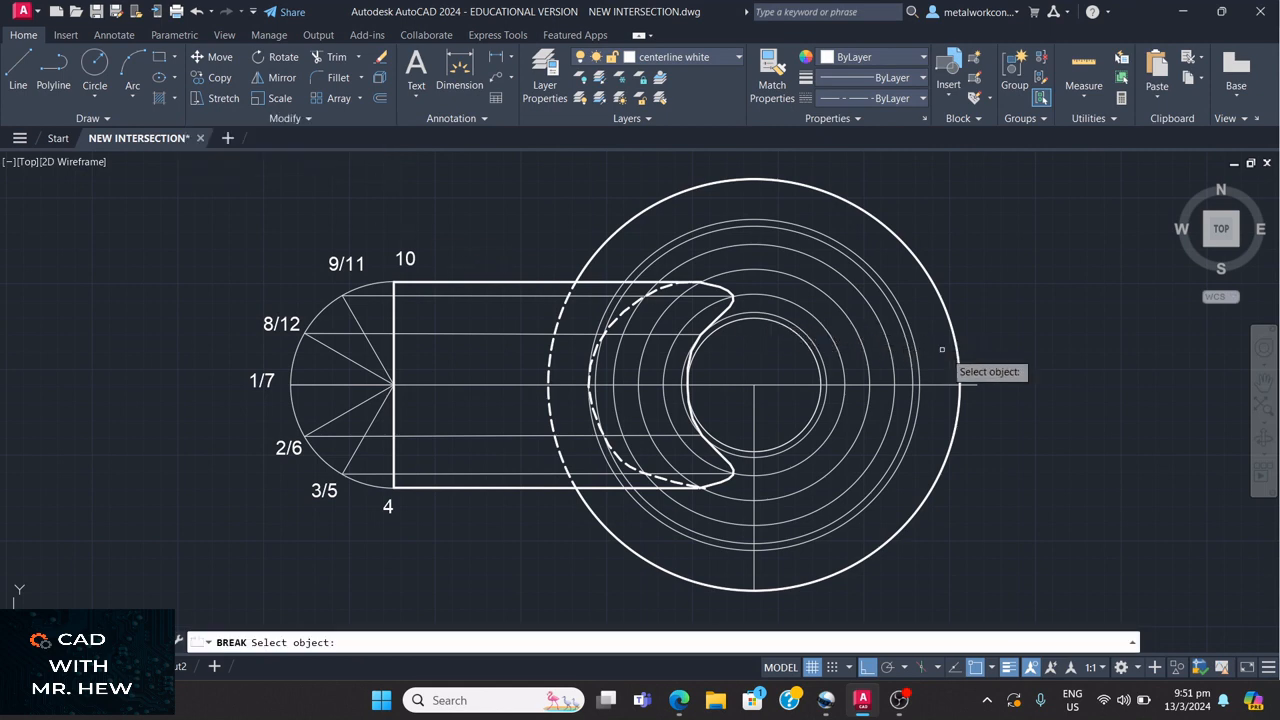
pyautogui.click(959, 413)
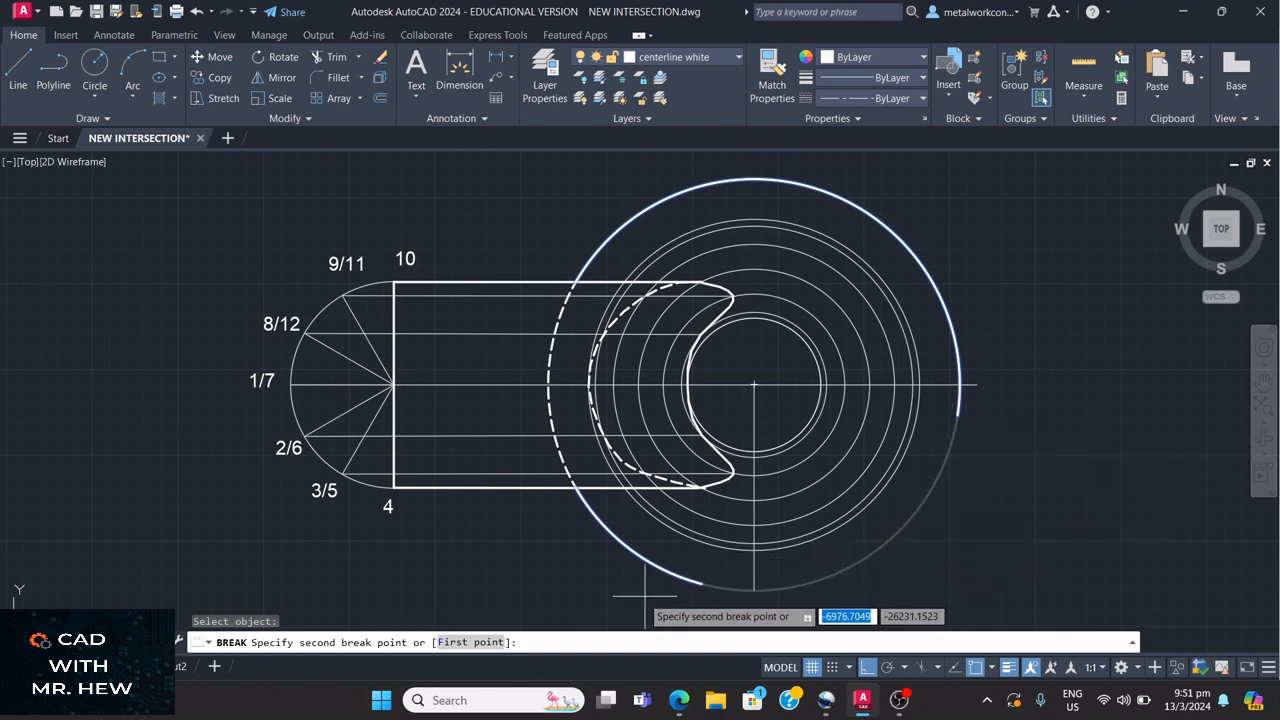
pyautogui.click(472, 643)
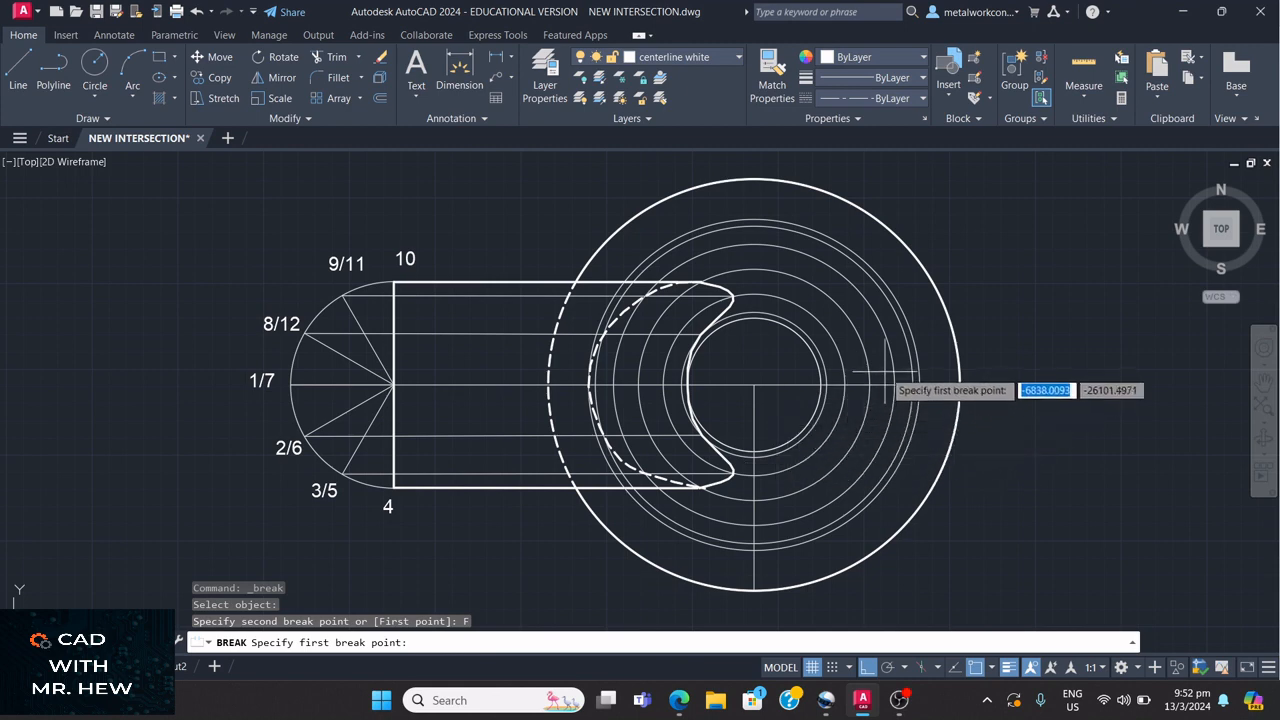
pyautogui.click(959, 384)
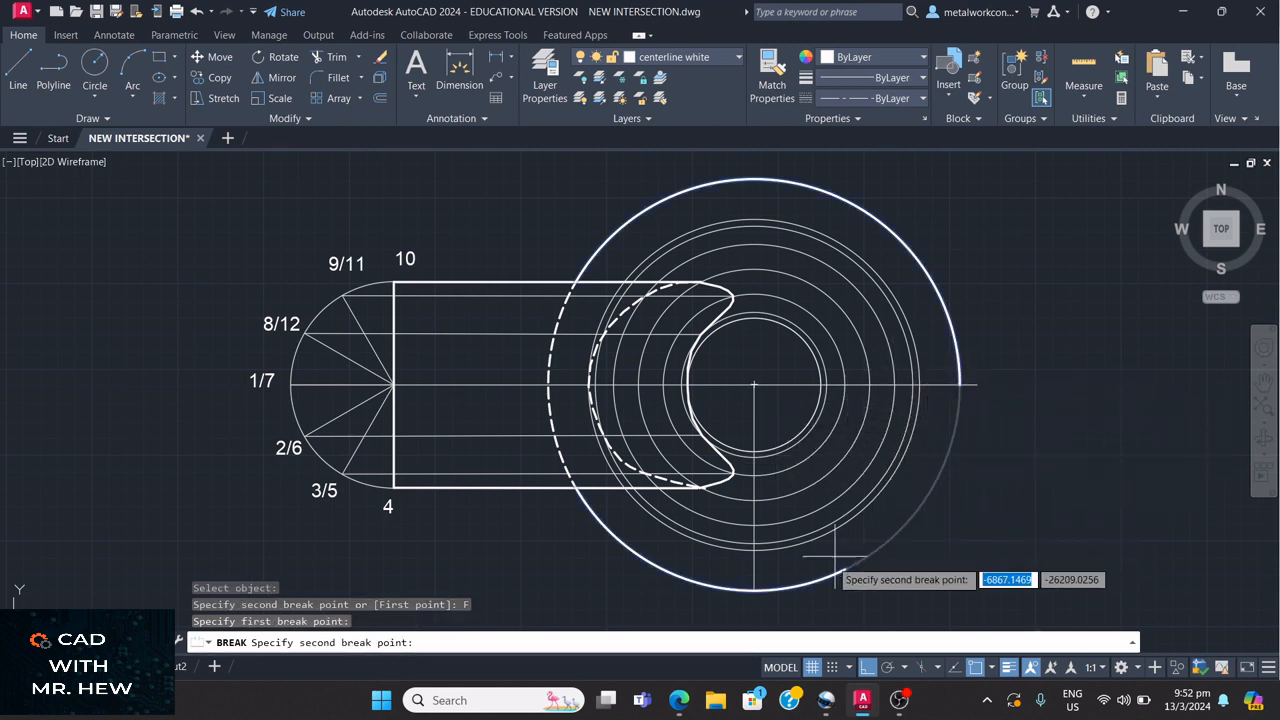
pyautogui.click(752, 588)
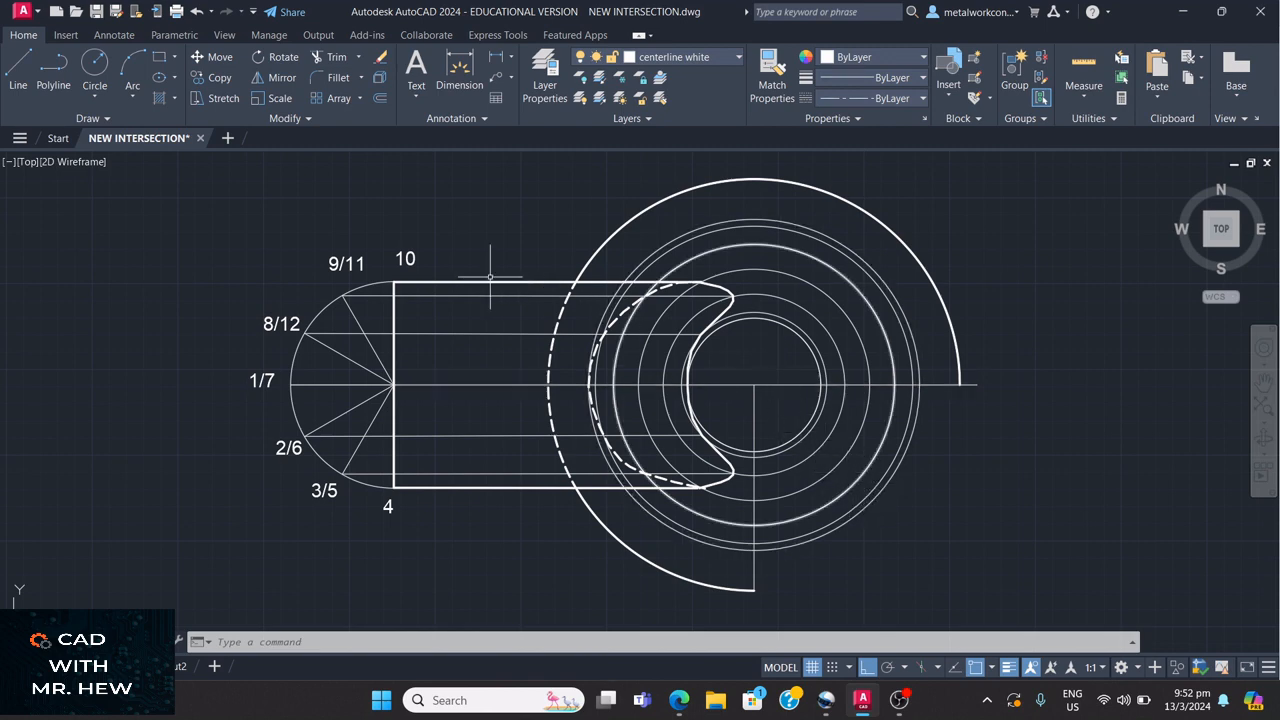
# Step: Break the horizontal centerline between the circles' center and the innermost circle's right-hand crossing, picking both break points explicitly
pyautogui.click(286, 120)
pyautogui.click(218, 162)
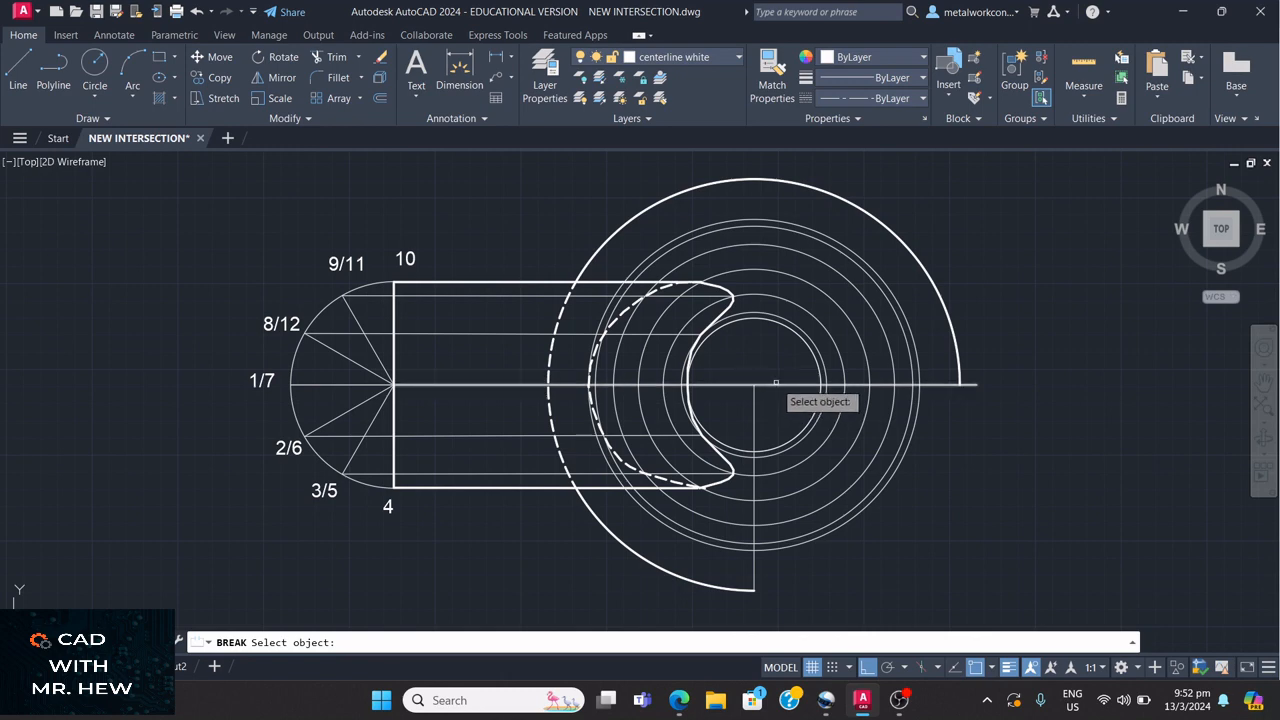
pyautogui.click(776, 382)
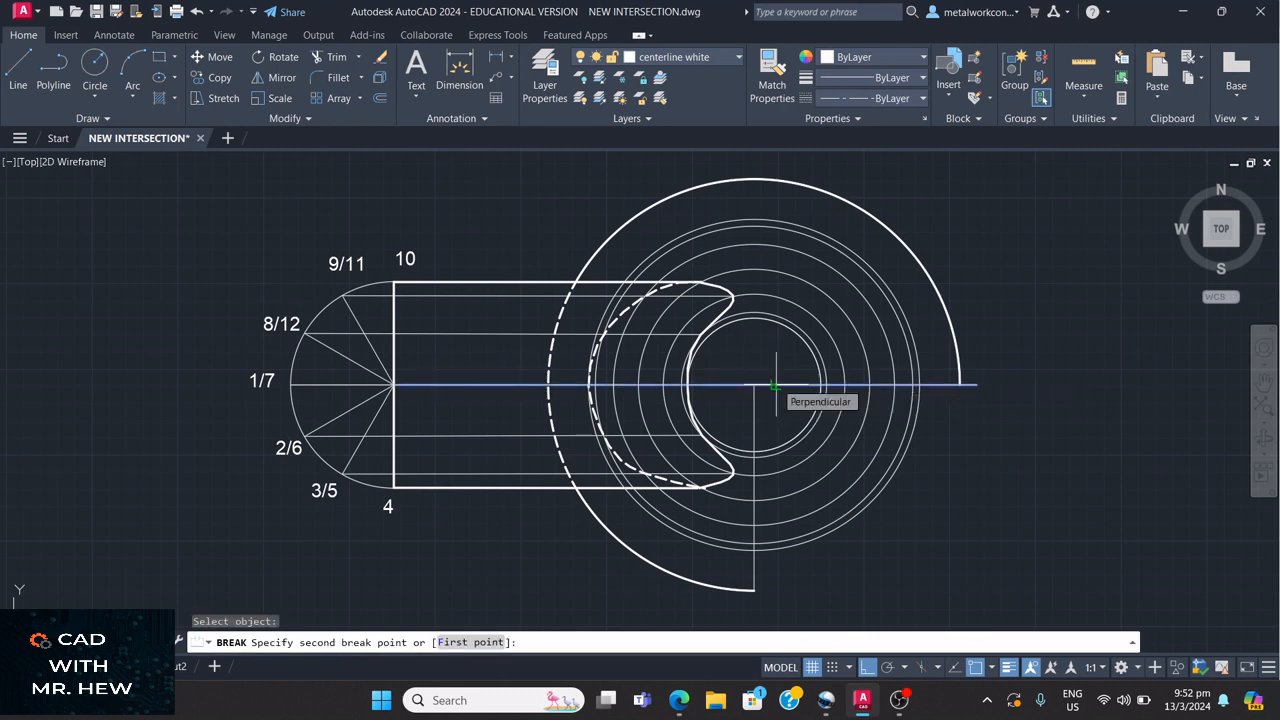
pyautogui.click(750, 383)
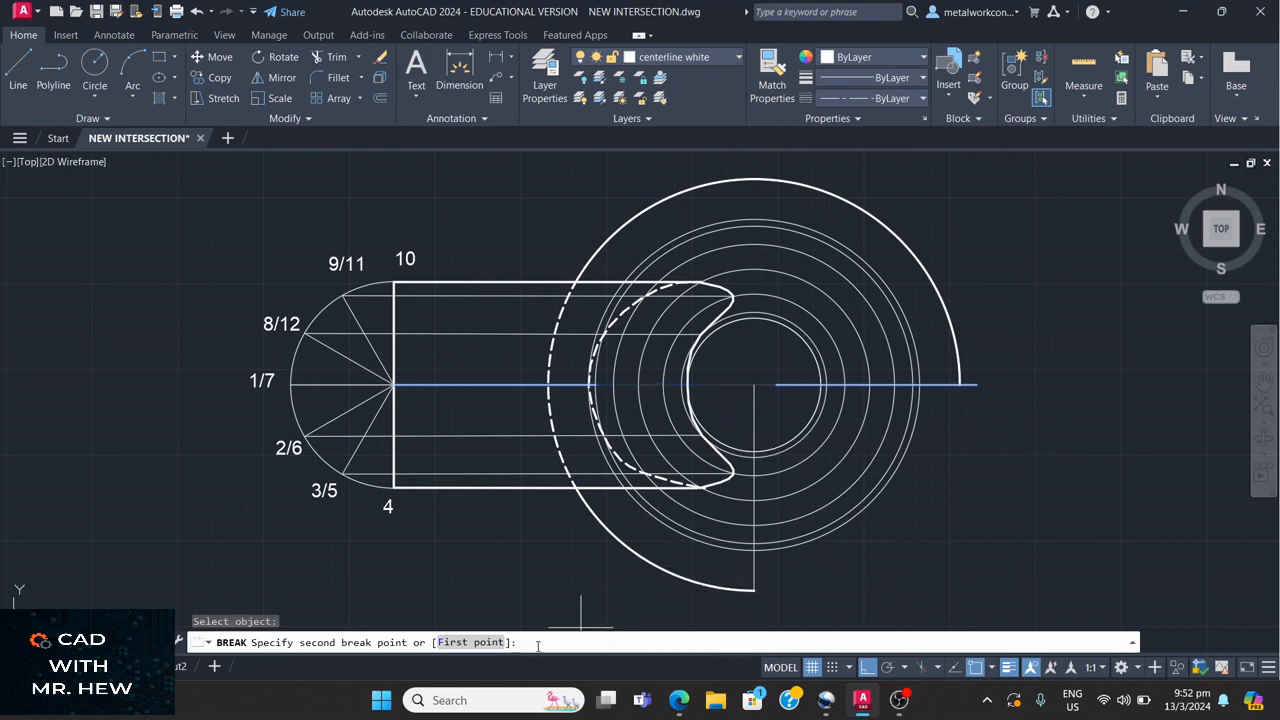
pyautogui.click(474, 642)
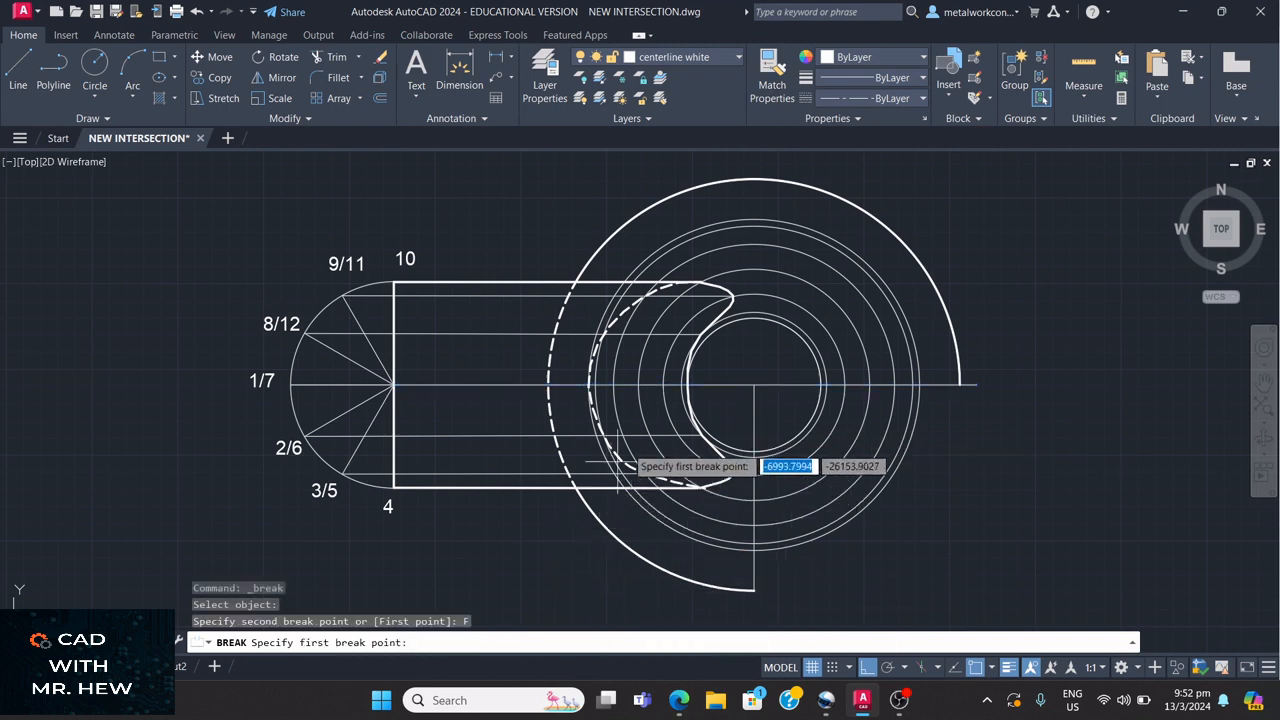
pyautogui.click(754, 384)
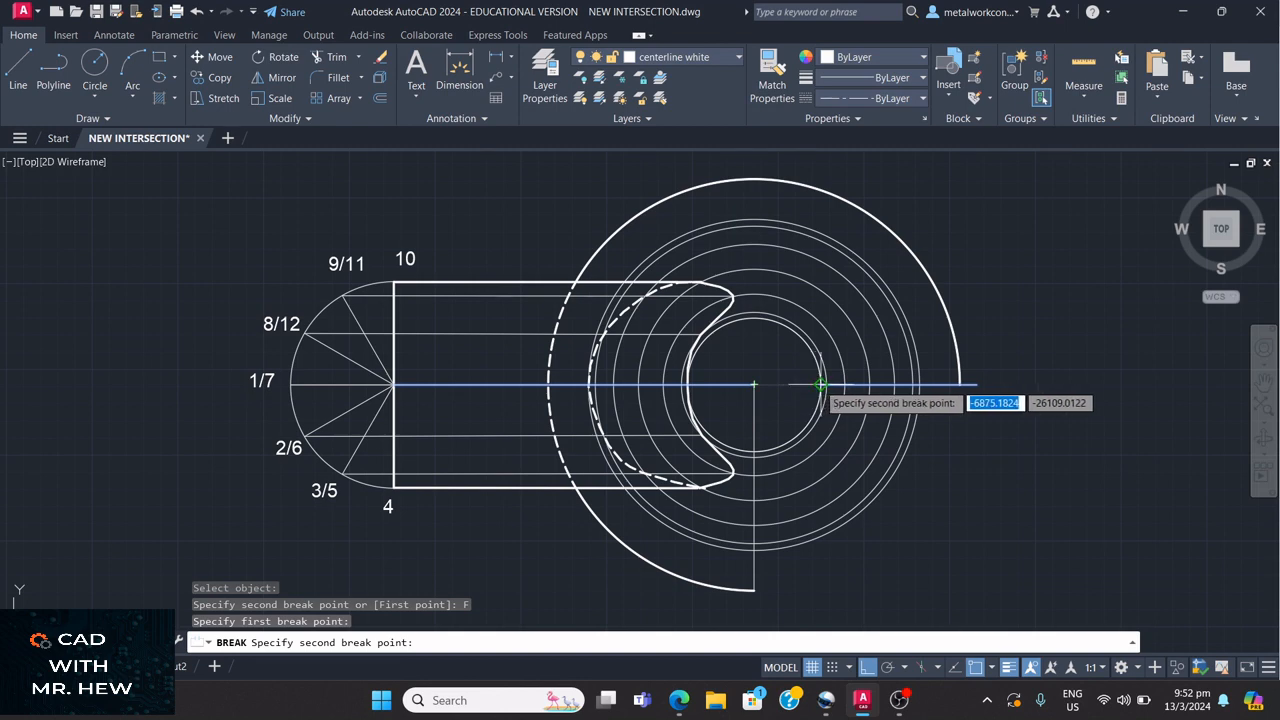
pyautogui.click(821, 384)
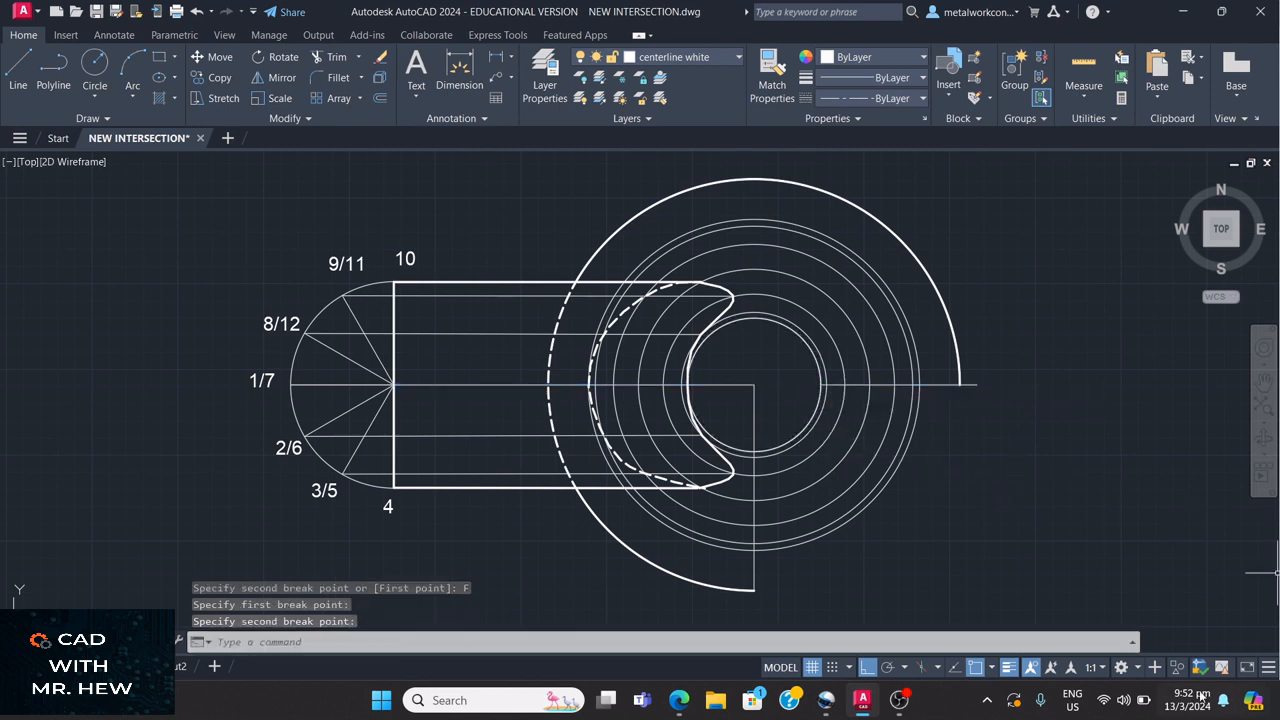
# Step: Start another Break on the drawing
pyautogui.press('Return')
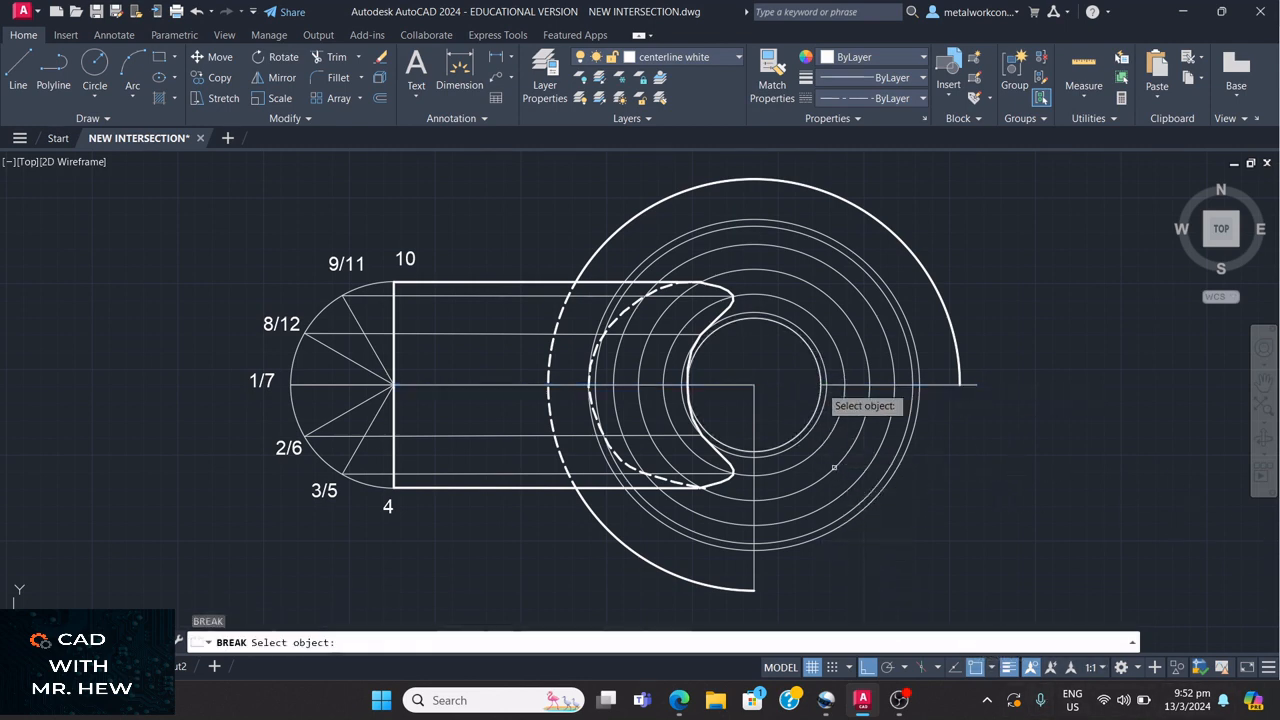